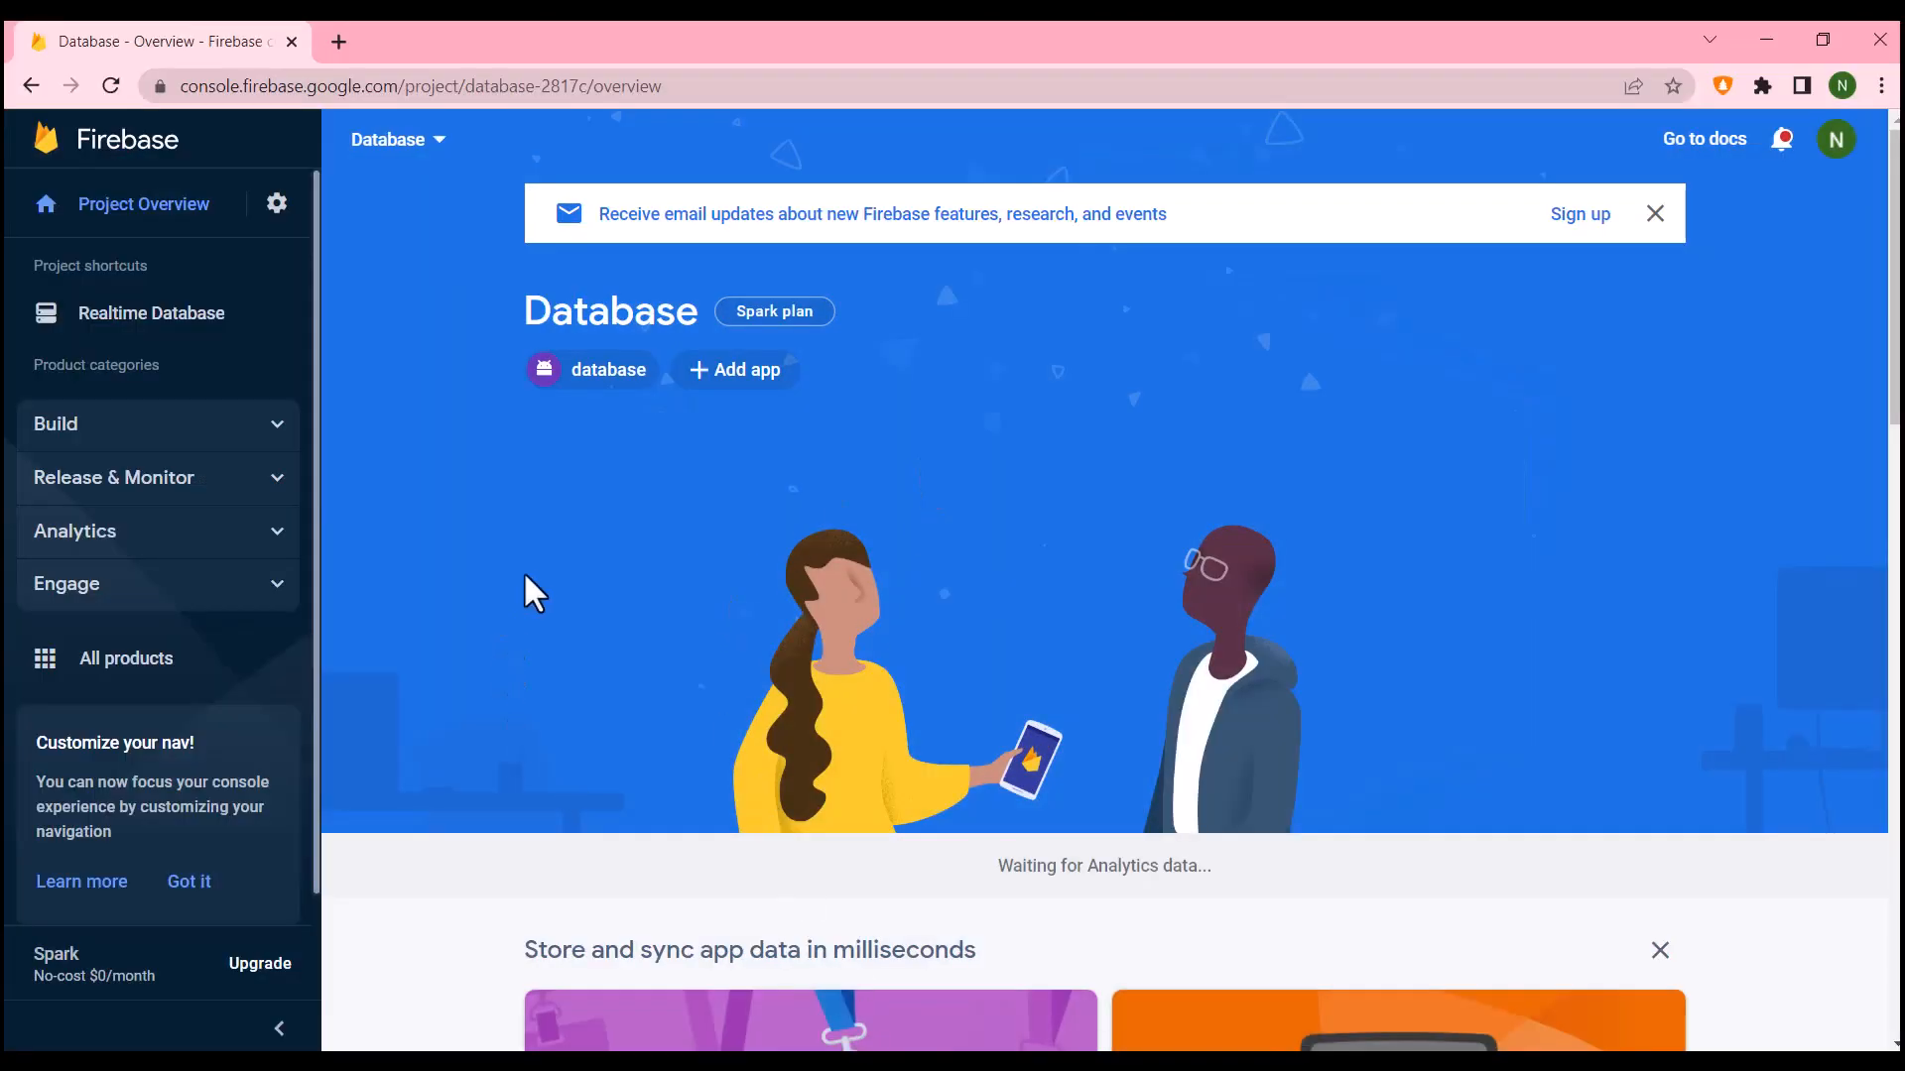
Step: Select the Blaze pay-as-you-go billing plan for the Database project and continue to the billing account setup
scroll(417, 496, down, 4)
scroll(189, 791, down, 1)
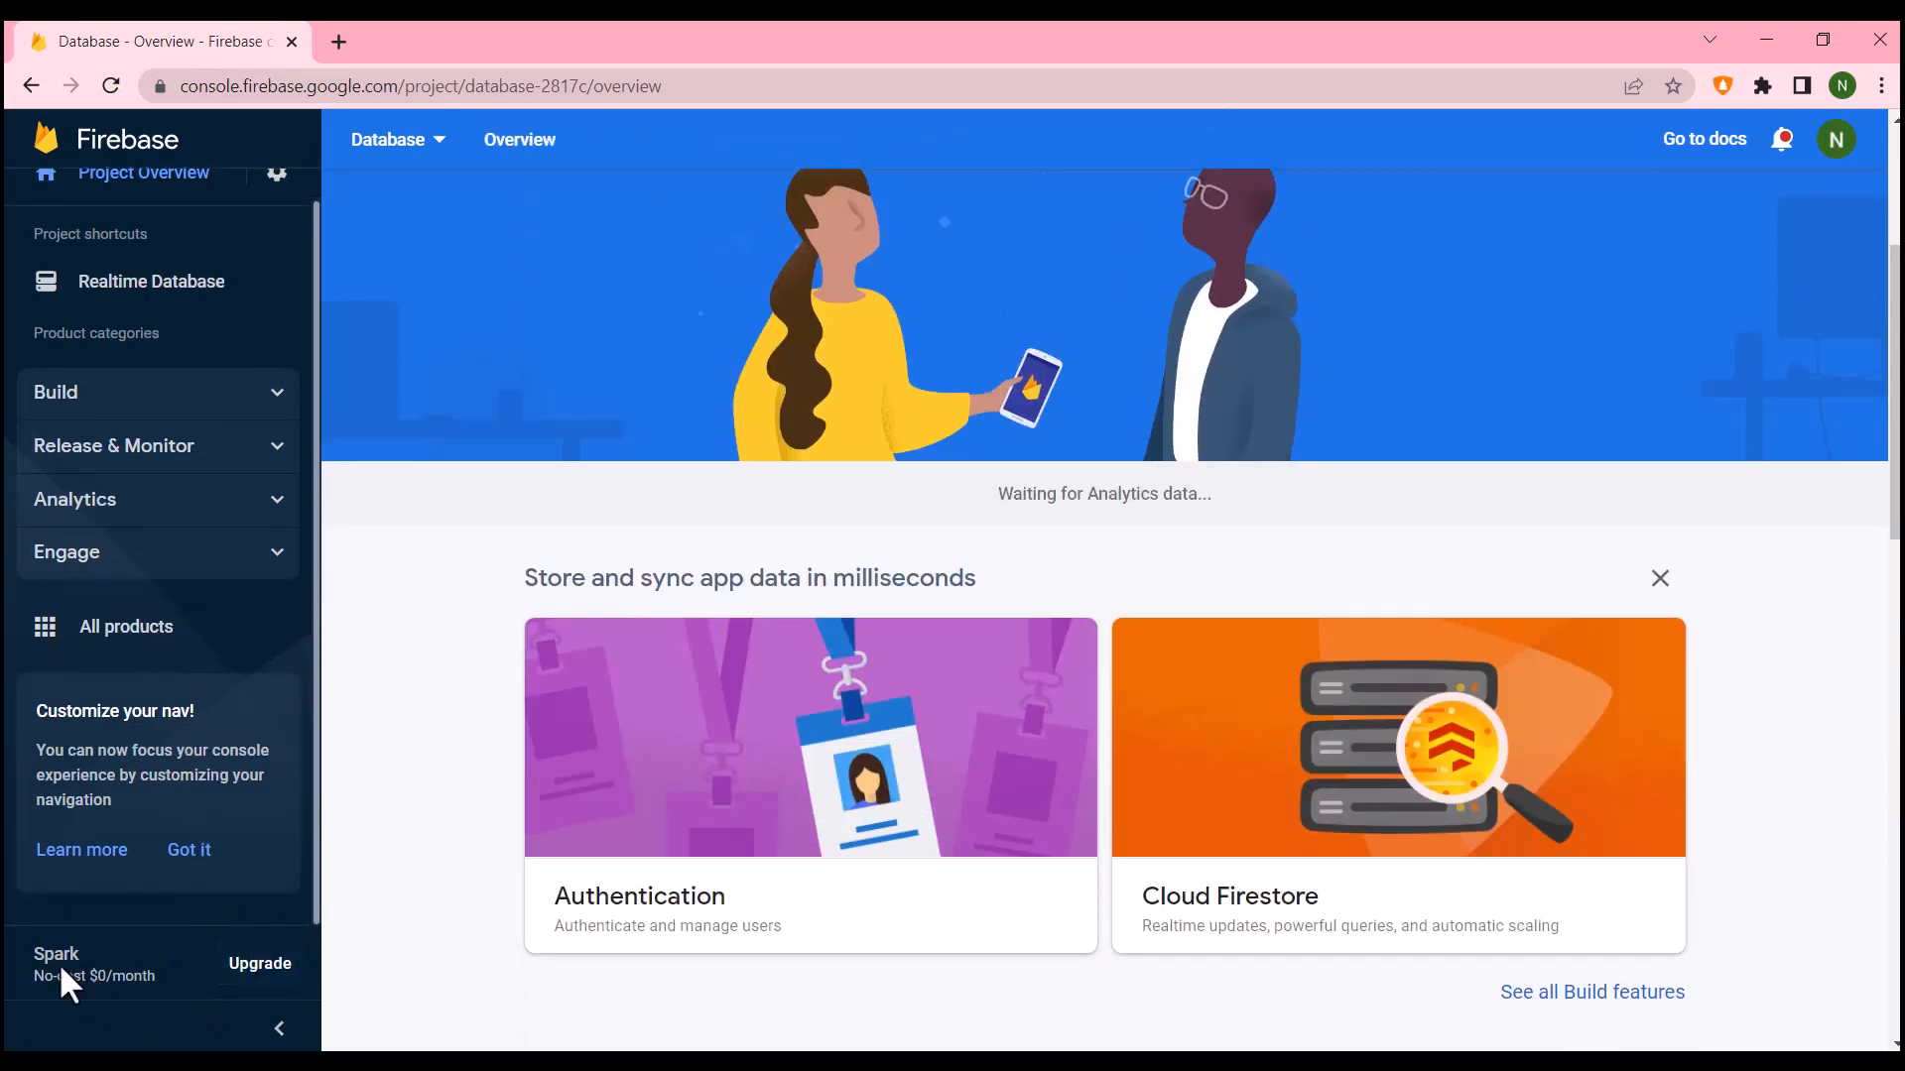
click(258, 980)
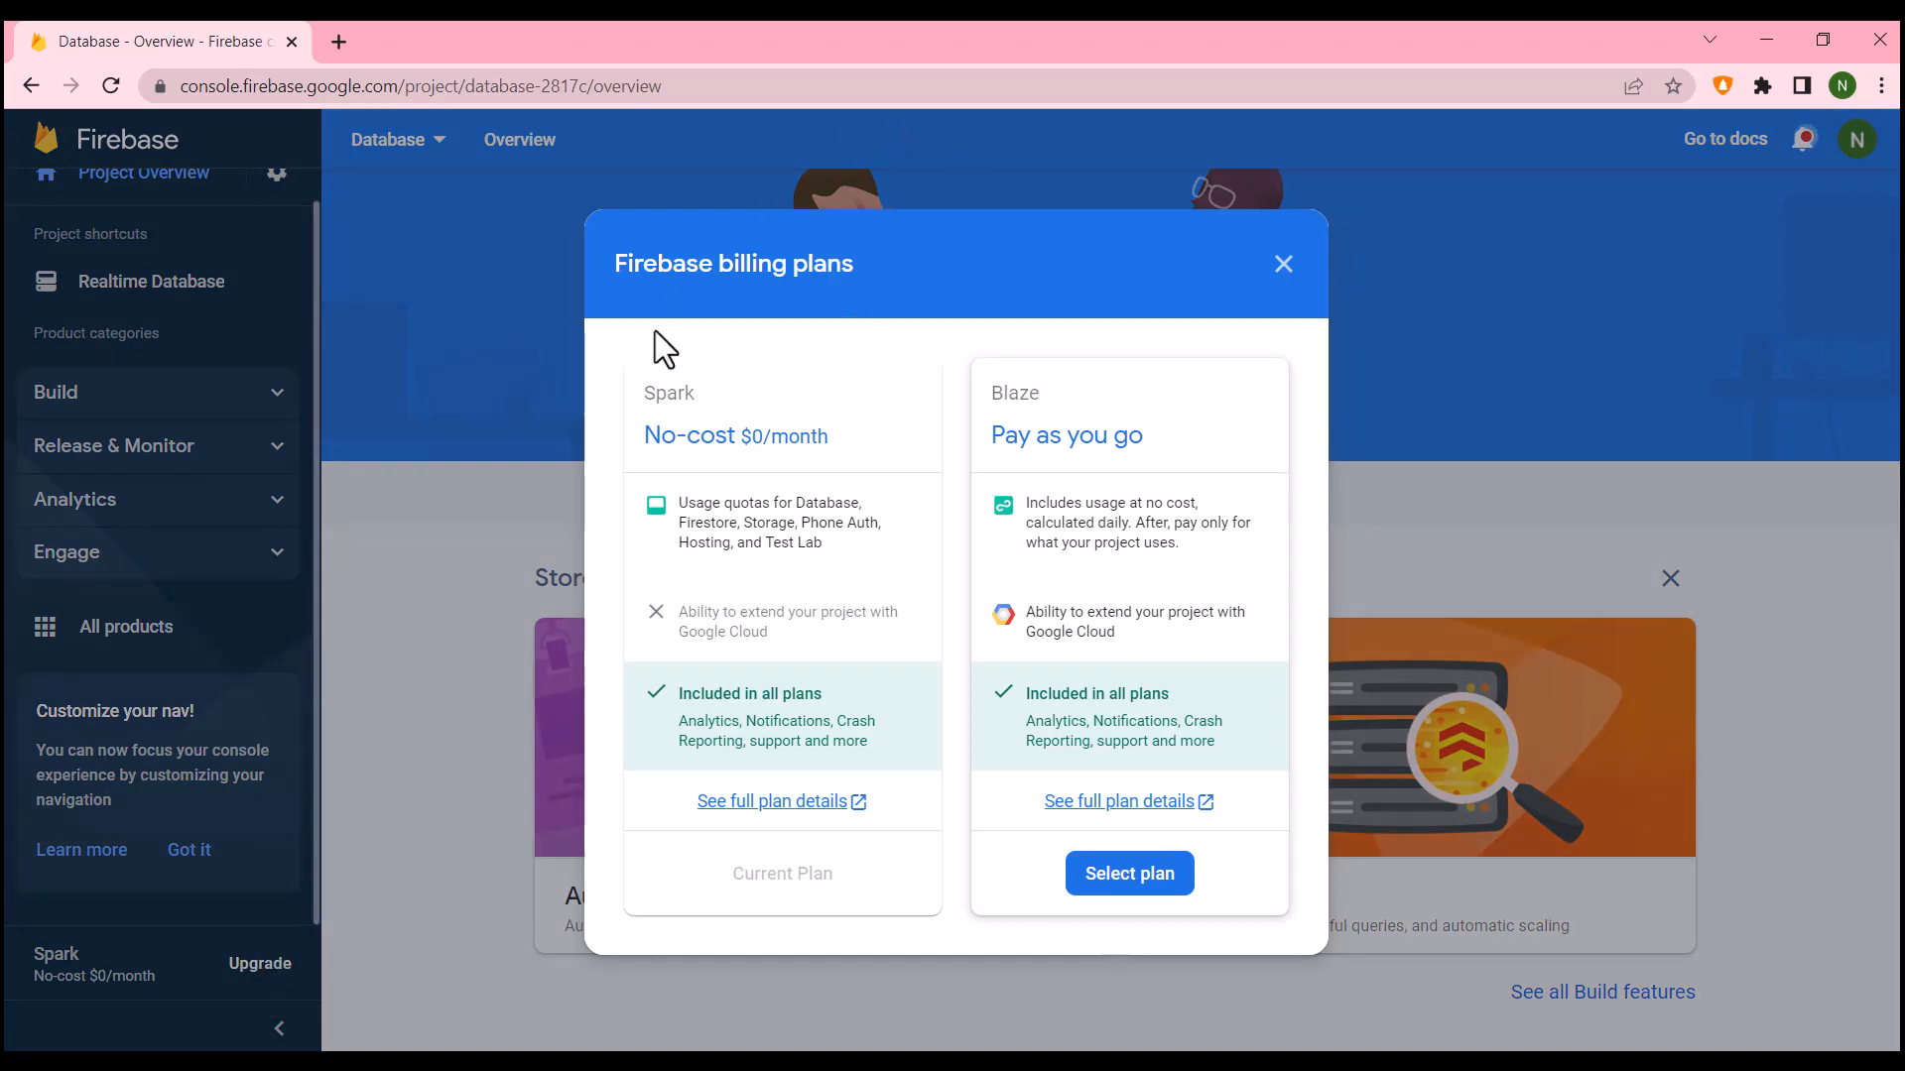
drag(629, 383, 625, 383)
drag(1079, 400, 966, 393)
click(1099, 881)
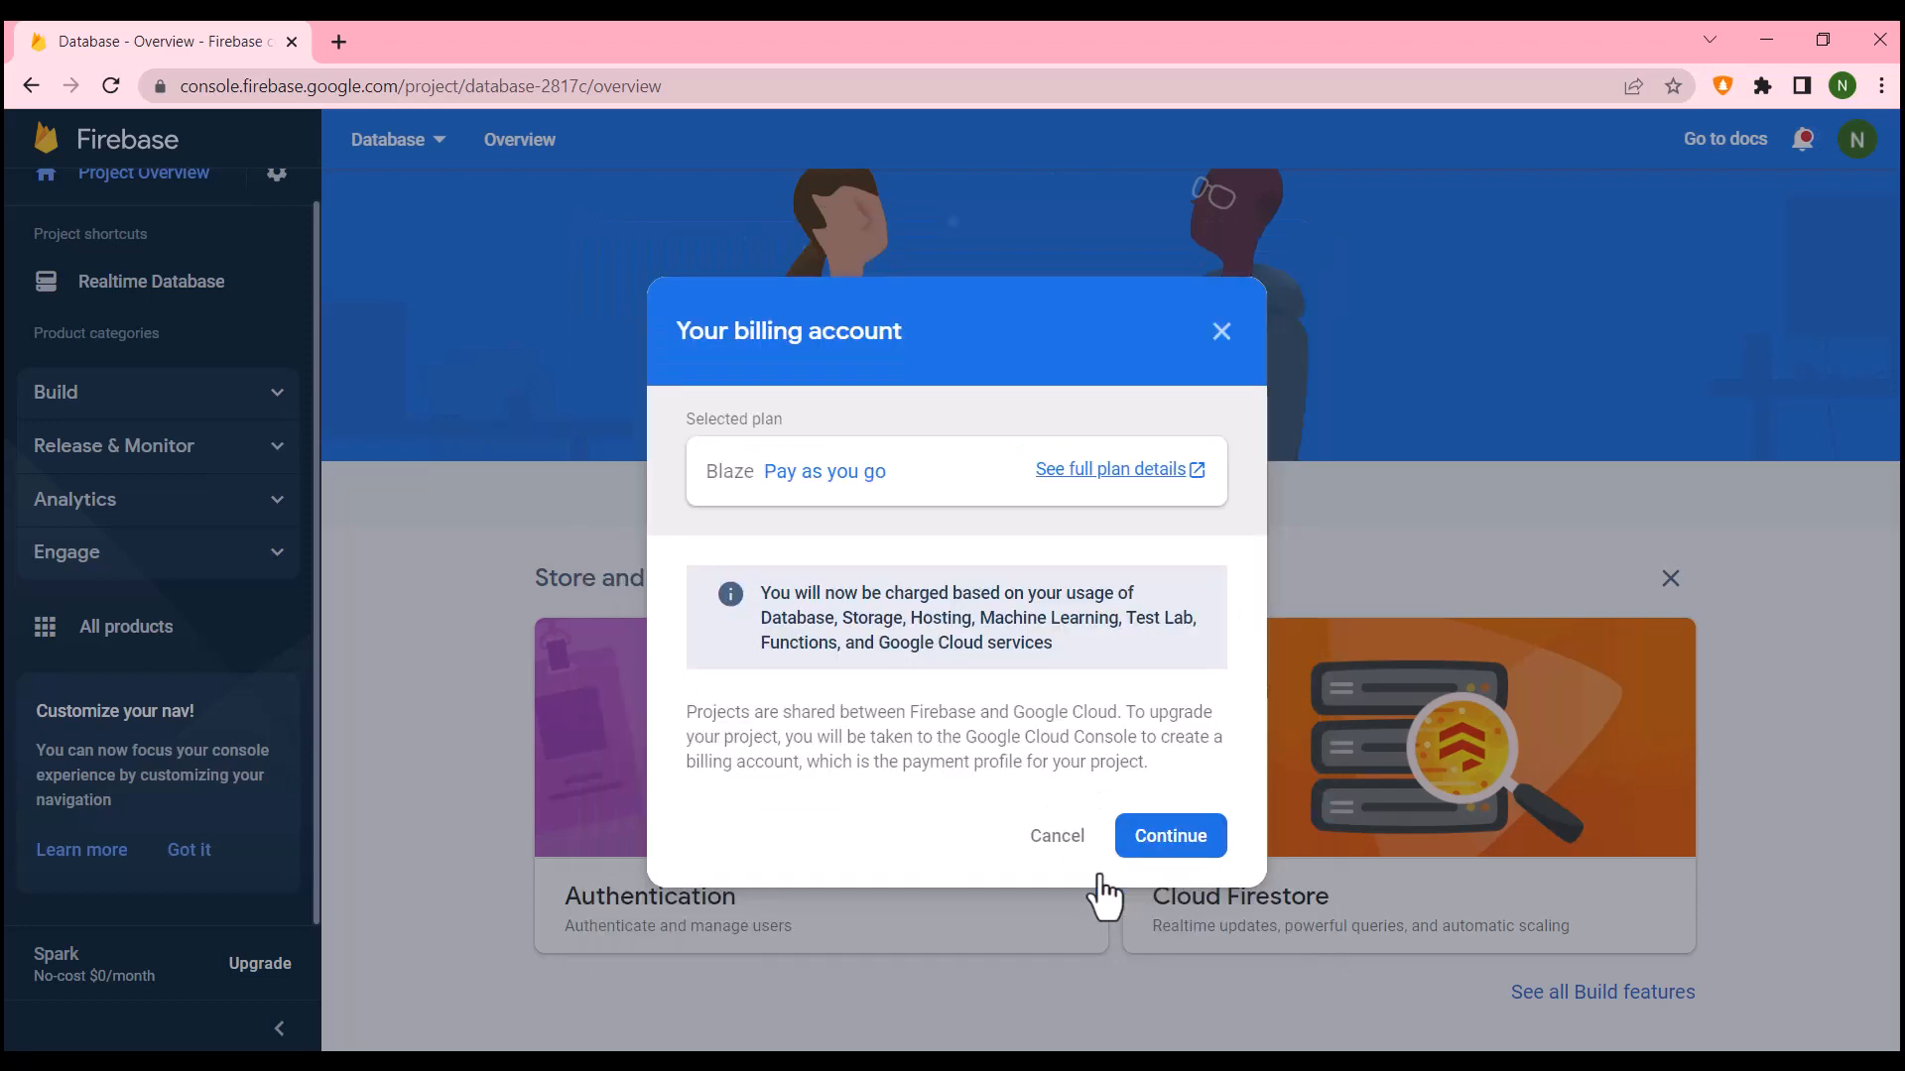
click(1171, 836)
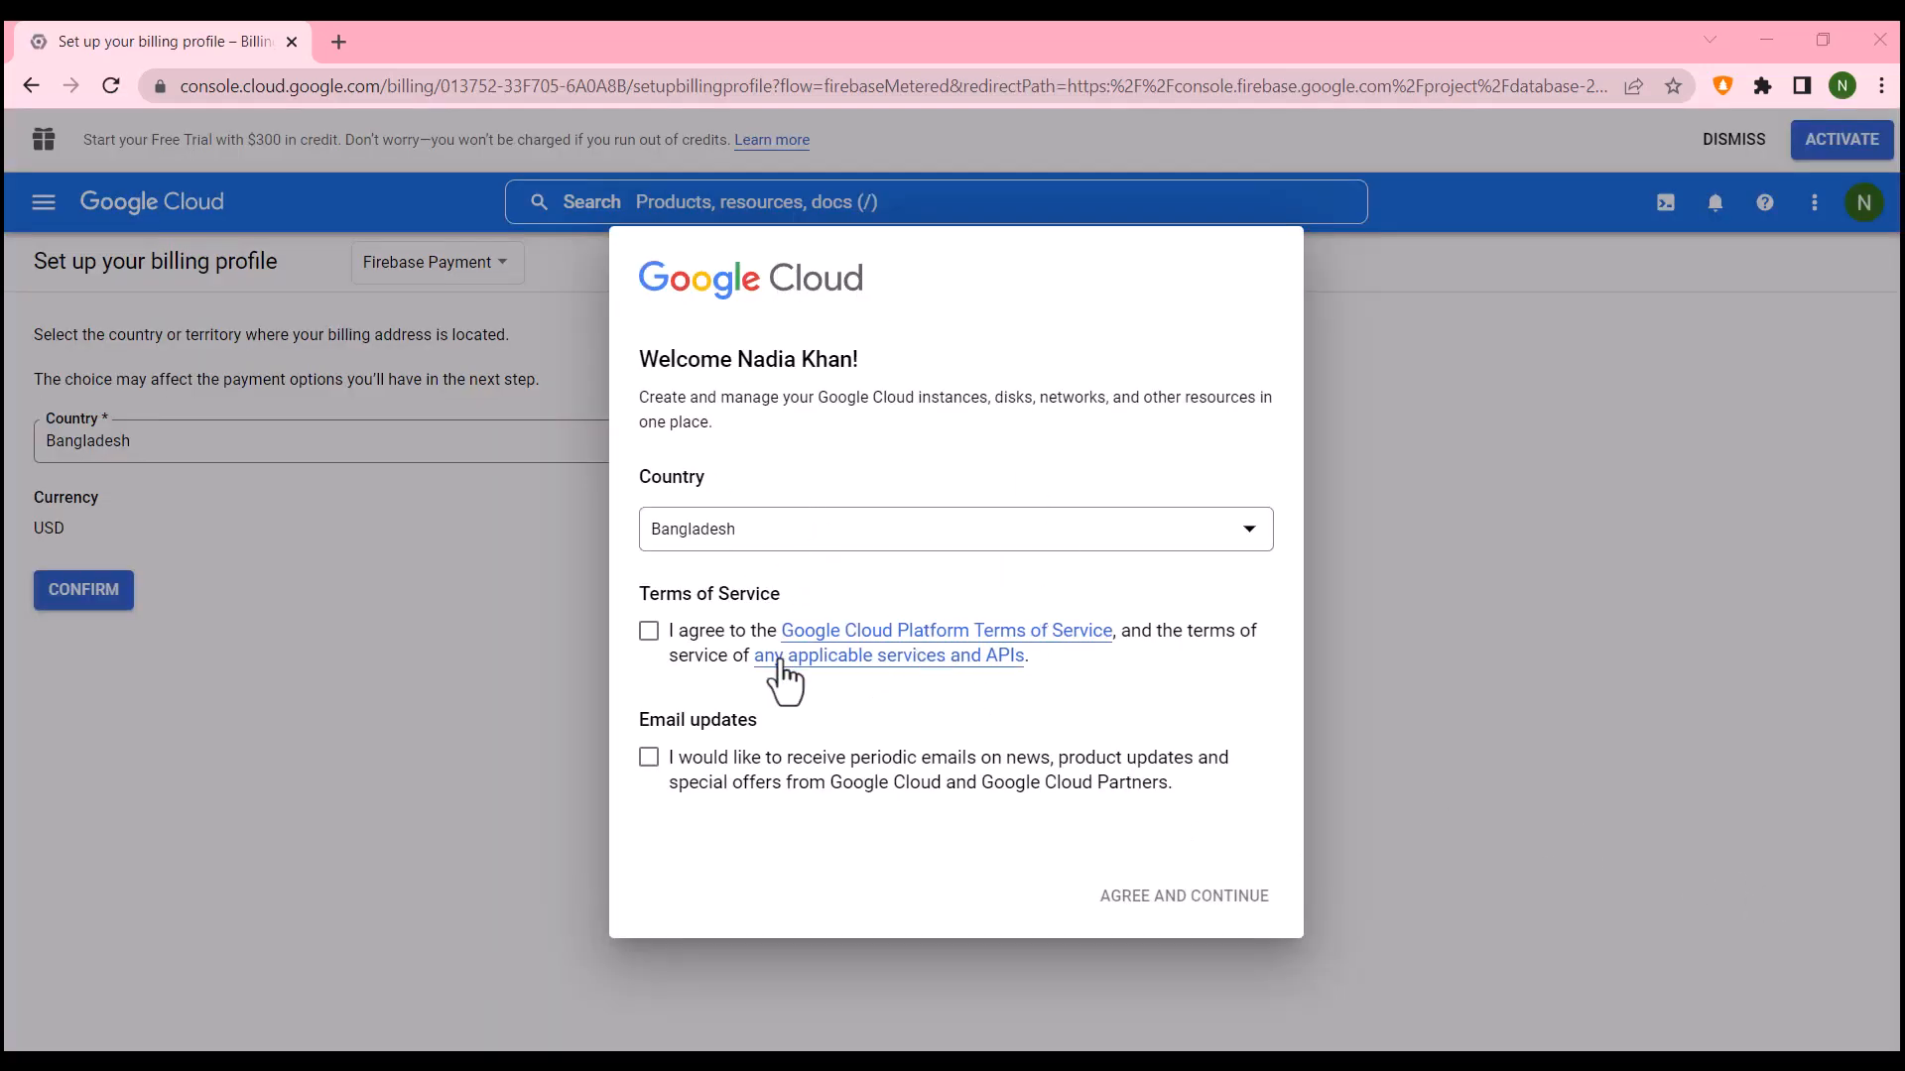
Step: Accept the Google Cloud terms of service and email updates, and confirm Bangladesh as the billing country
click(649, 632)
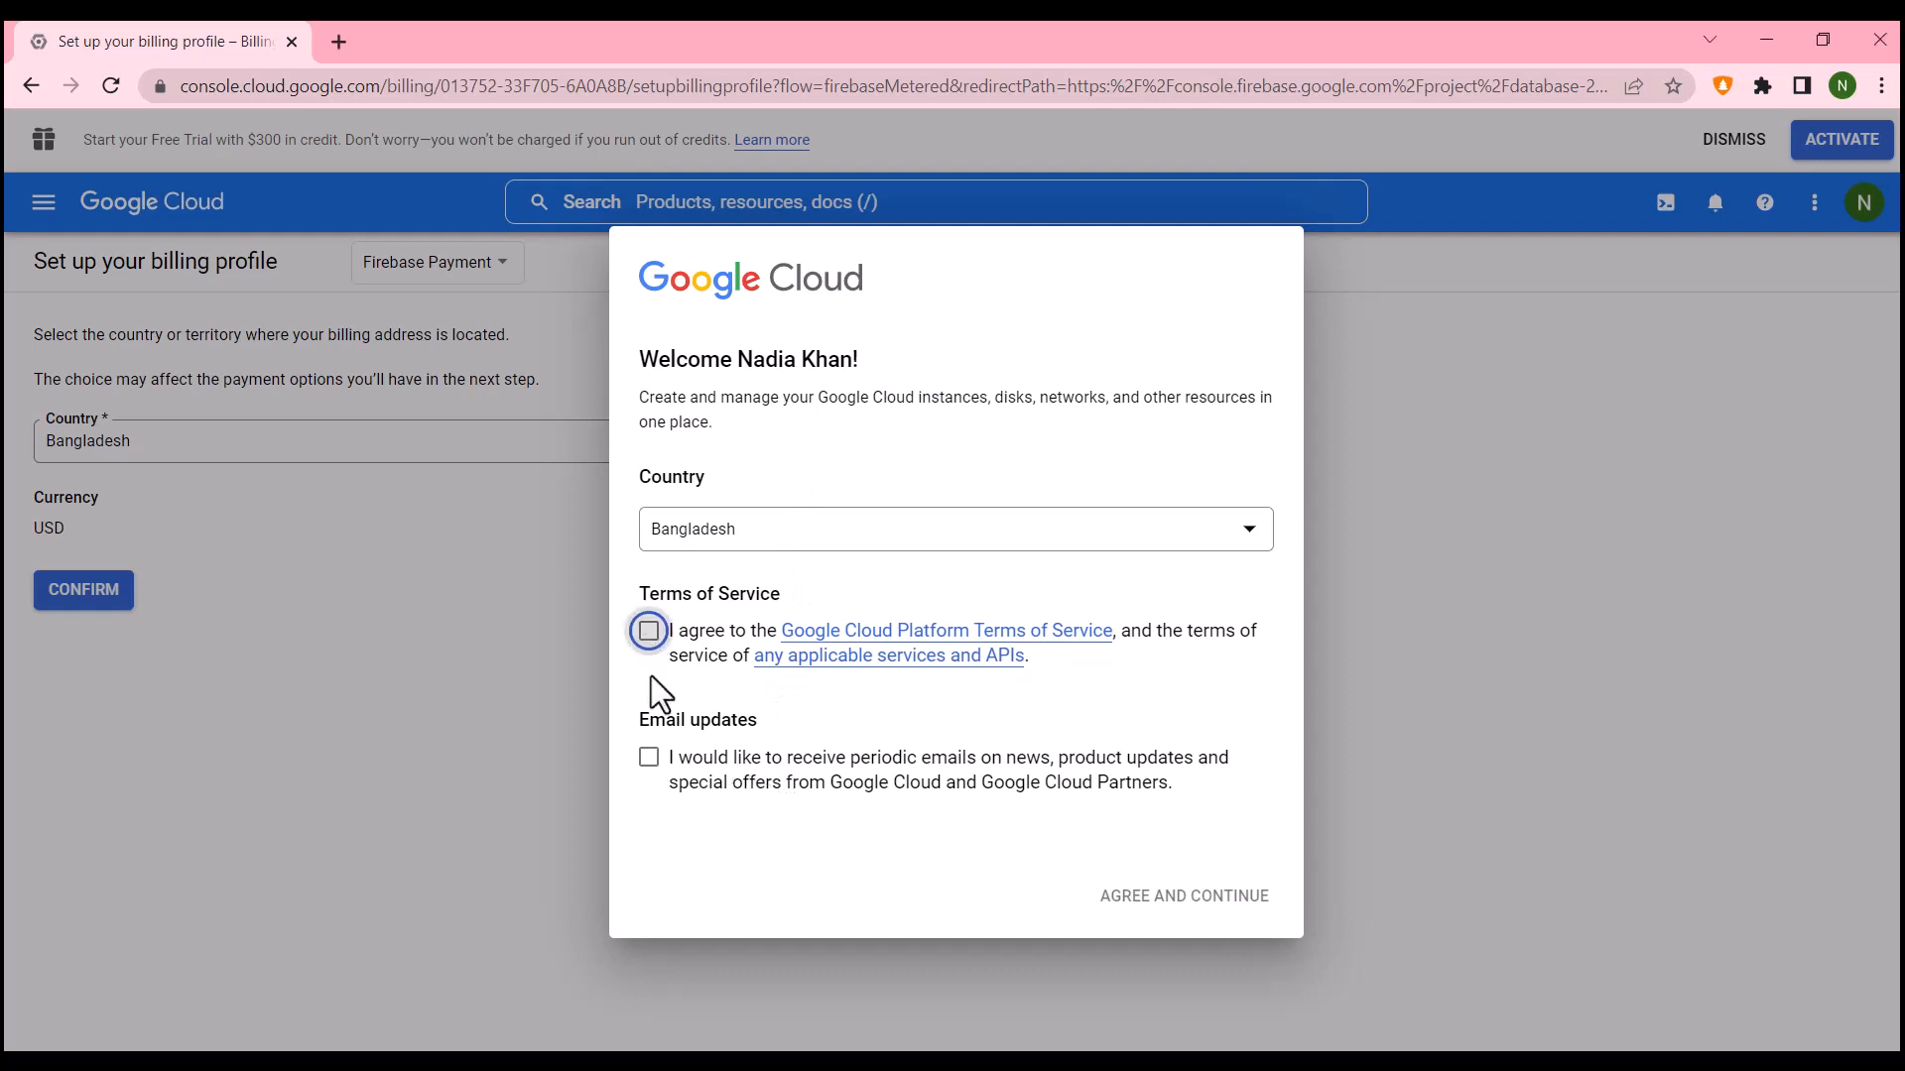
click(651, 776)
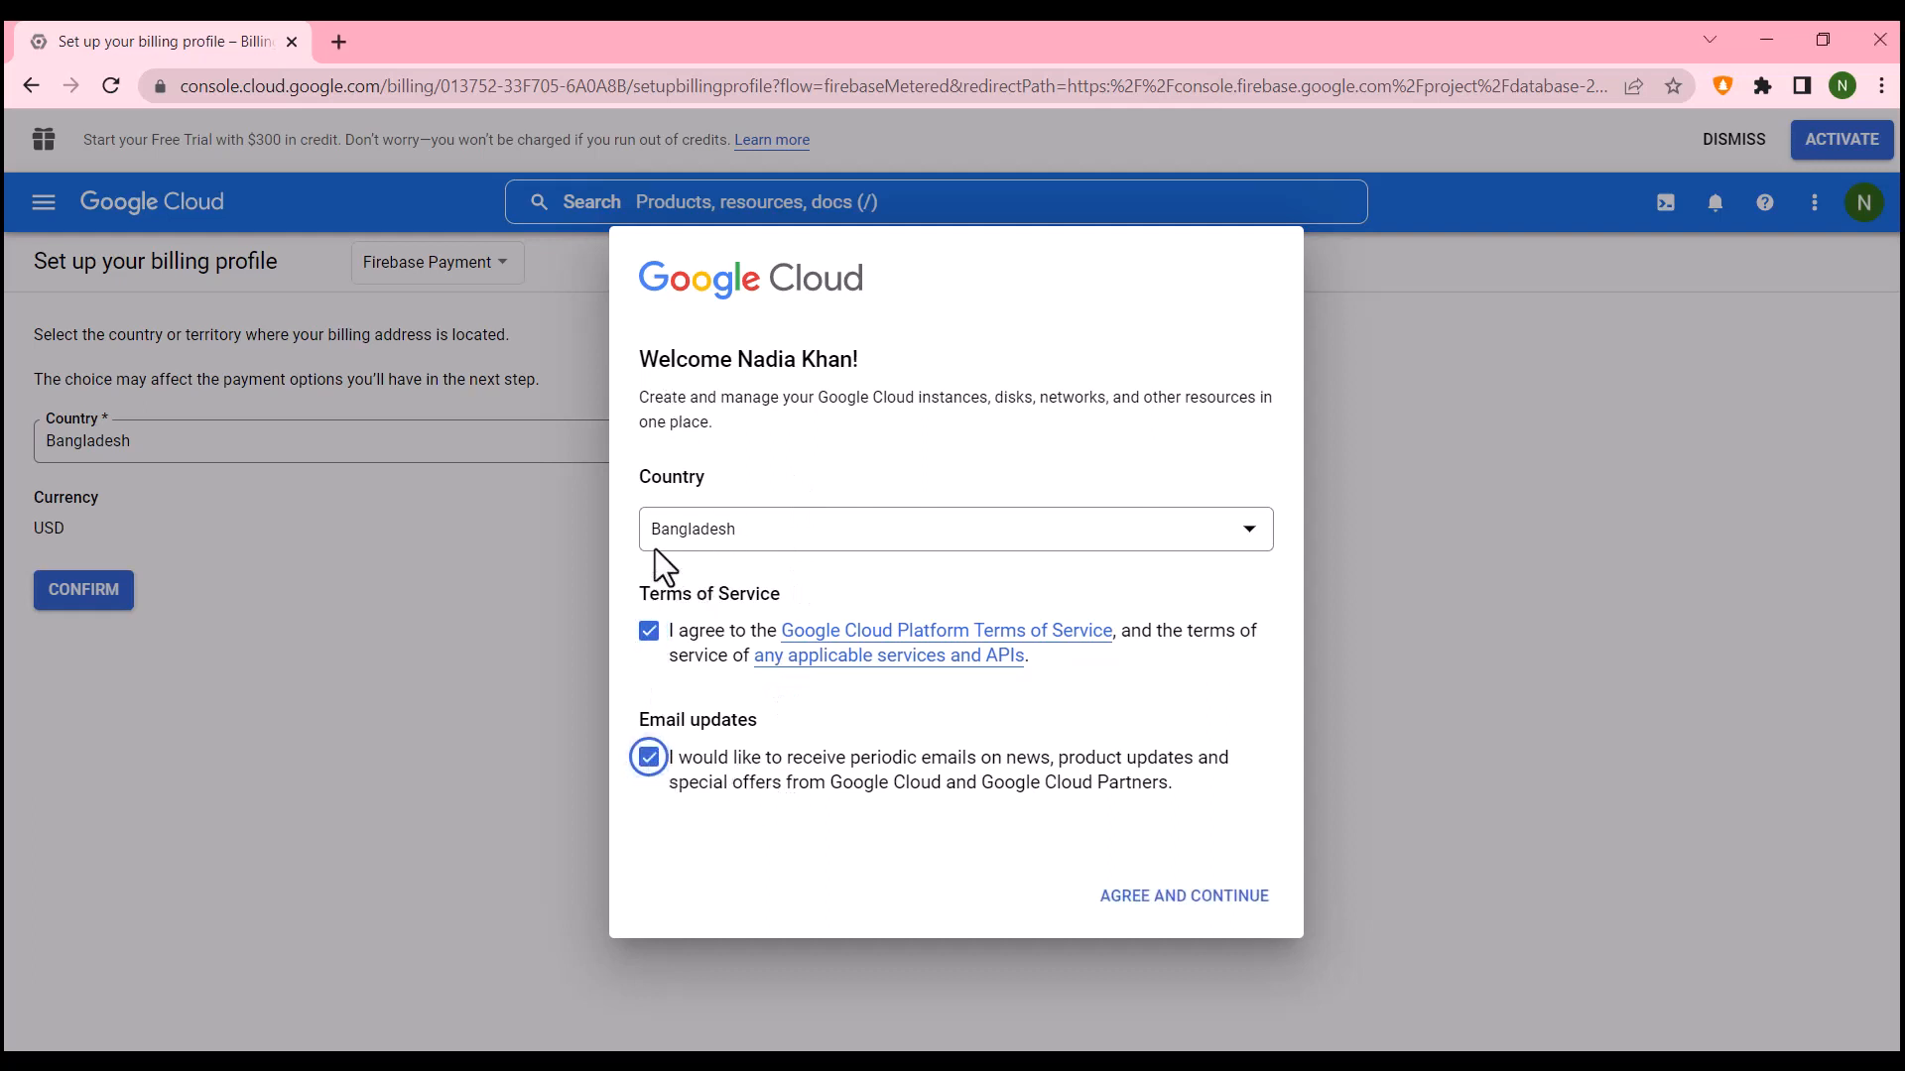
click(1139, 898)
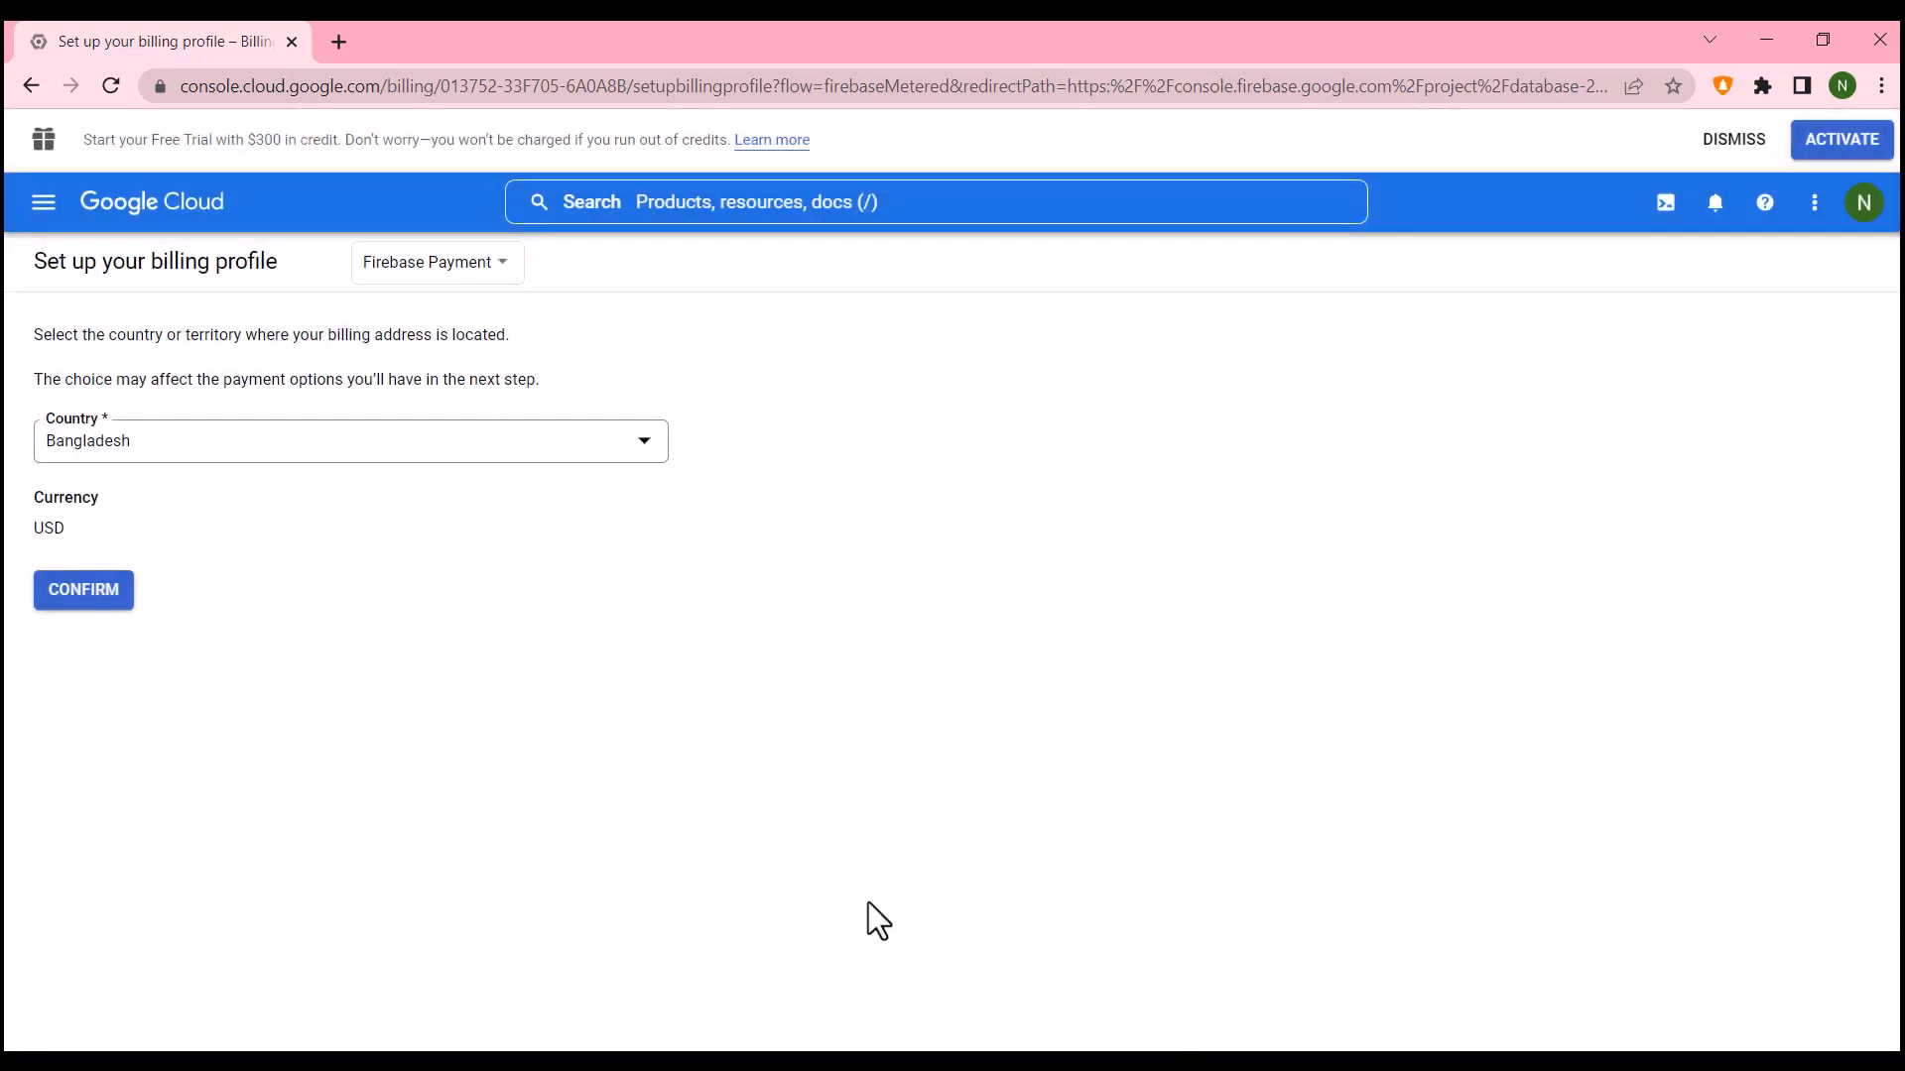
click(81, 596)
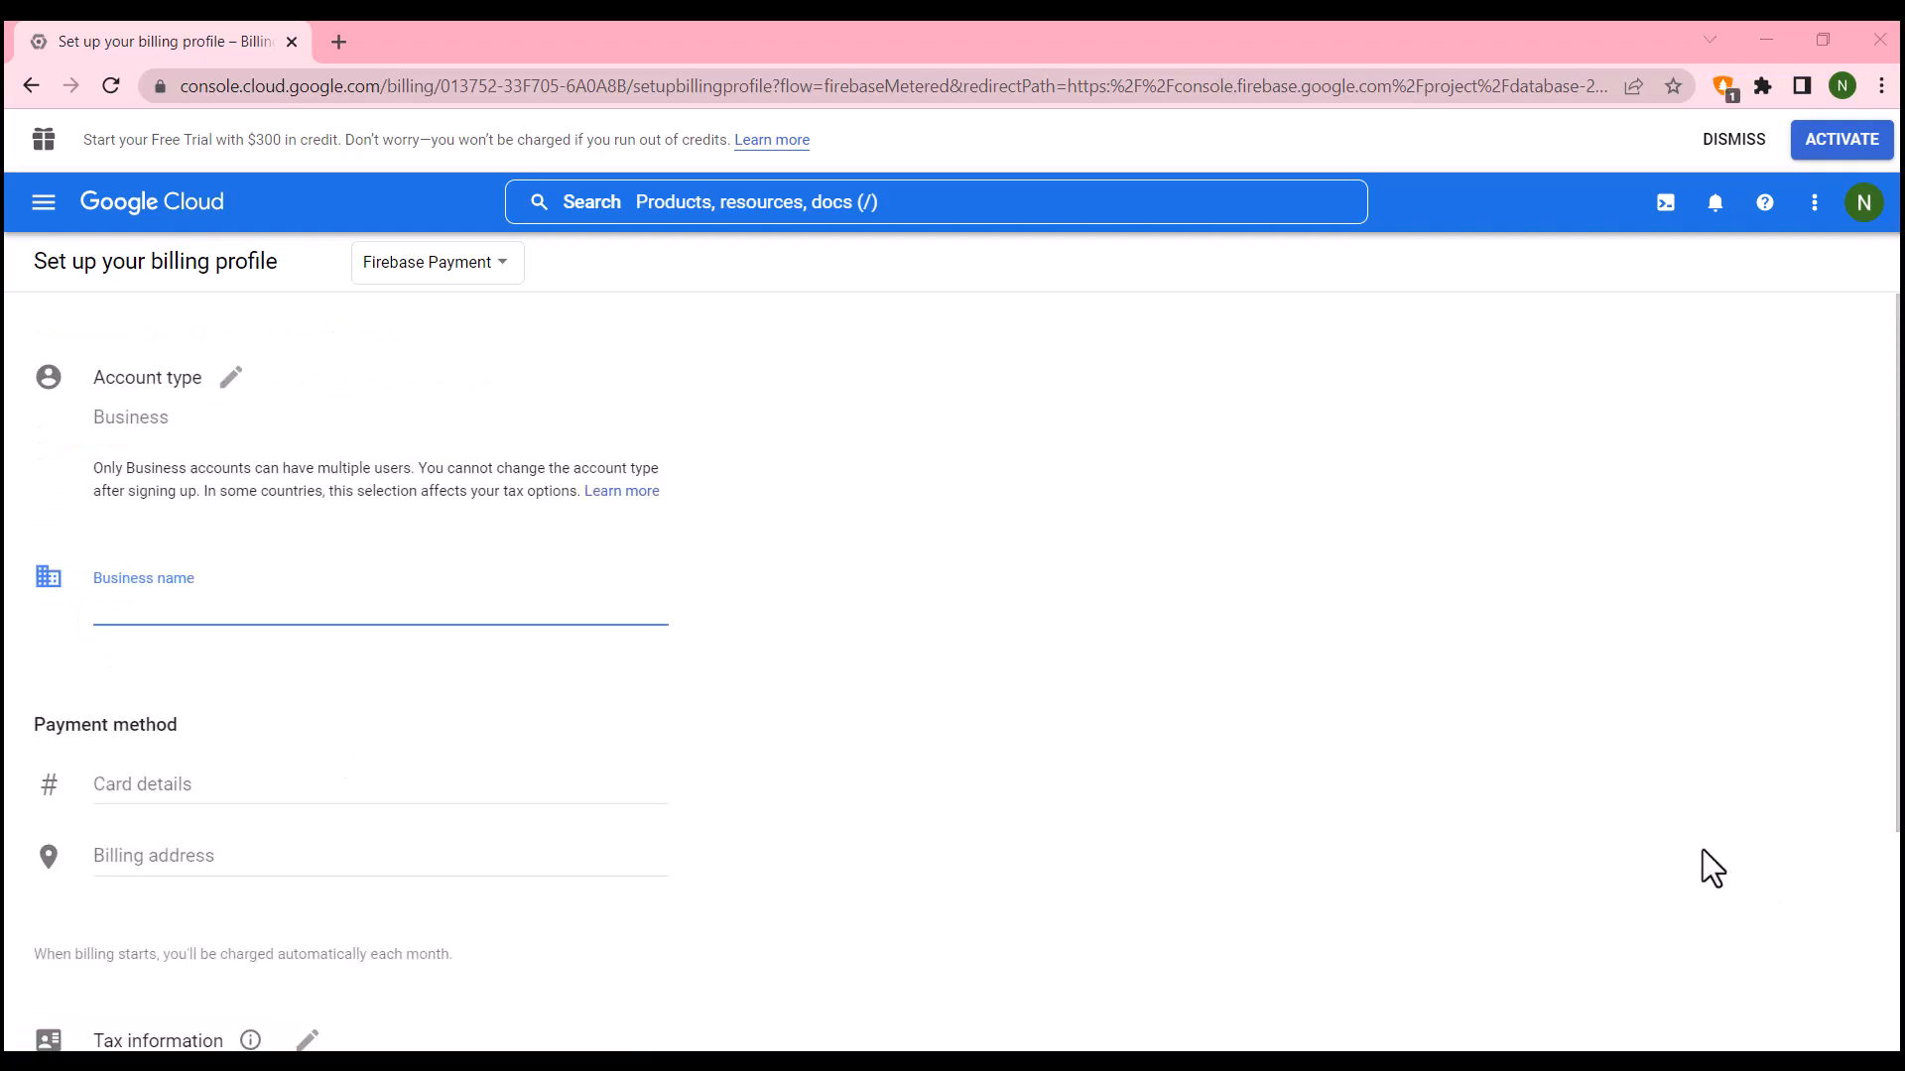
Step: Open the account type for editing in the billing profile
scroll(546, 582, down, 1)
scroll(406, 596, up, 1)
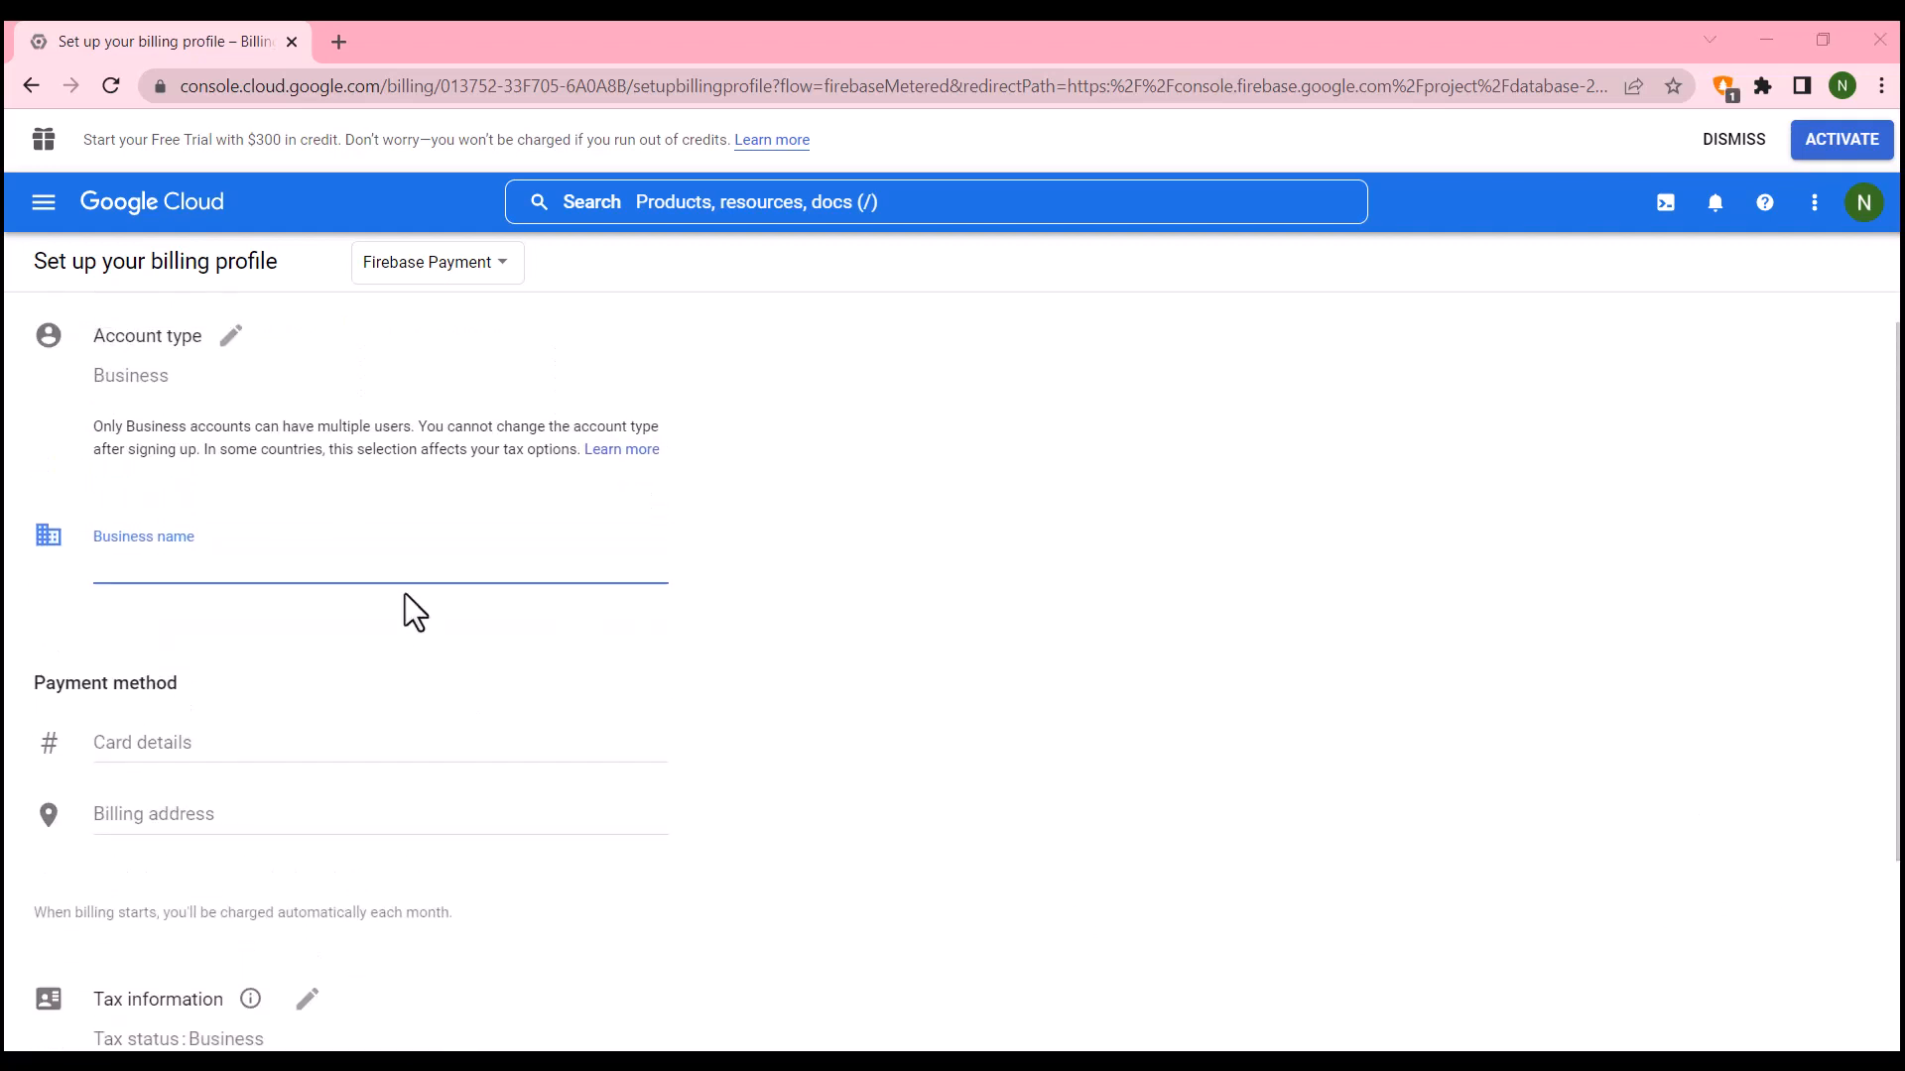
drag(77, 392, 238, 391)
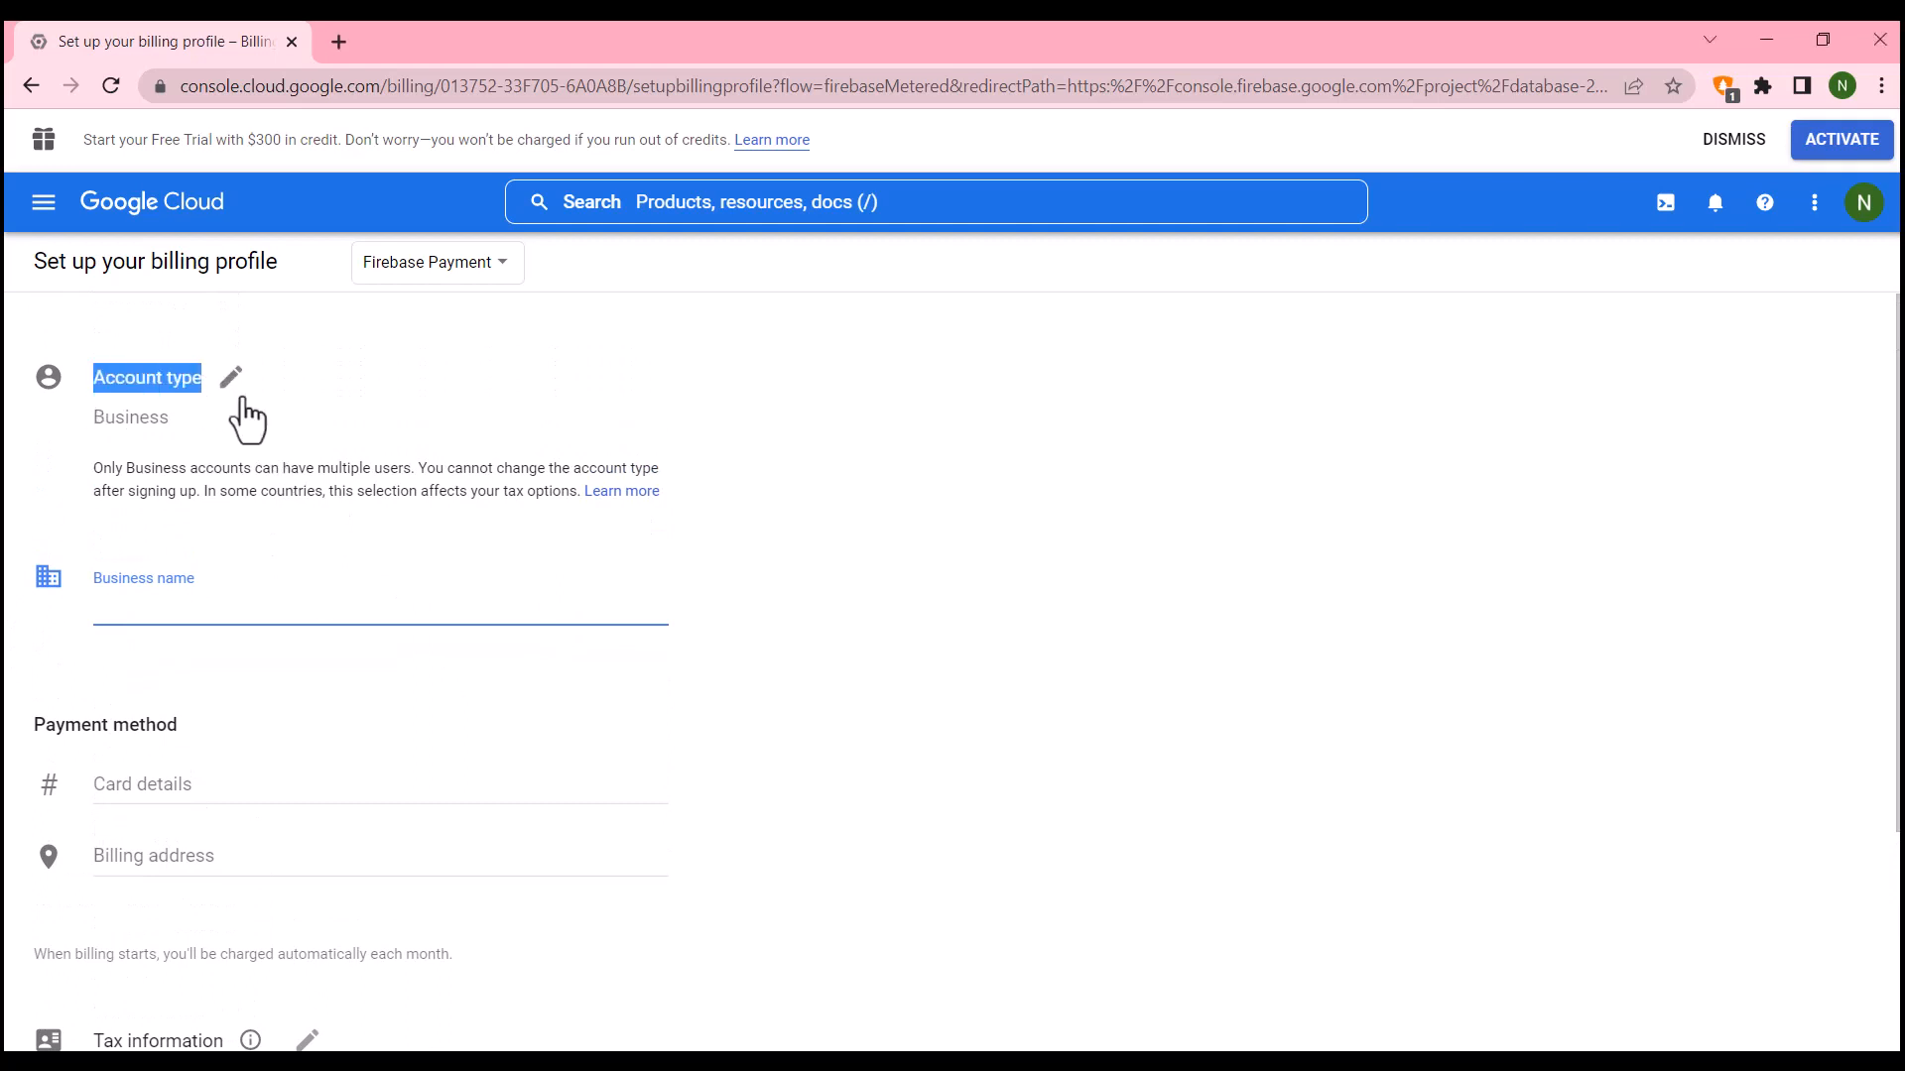
click(232, 382)
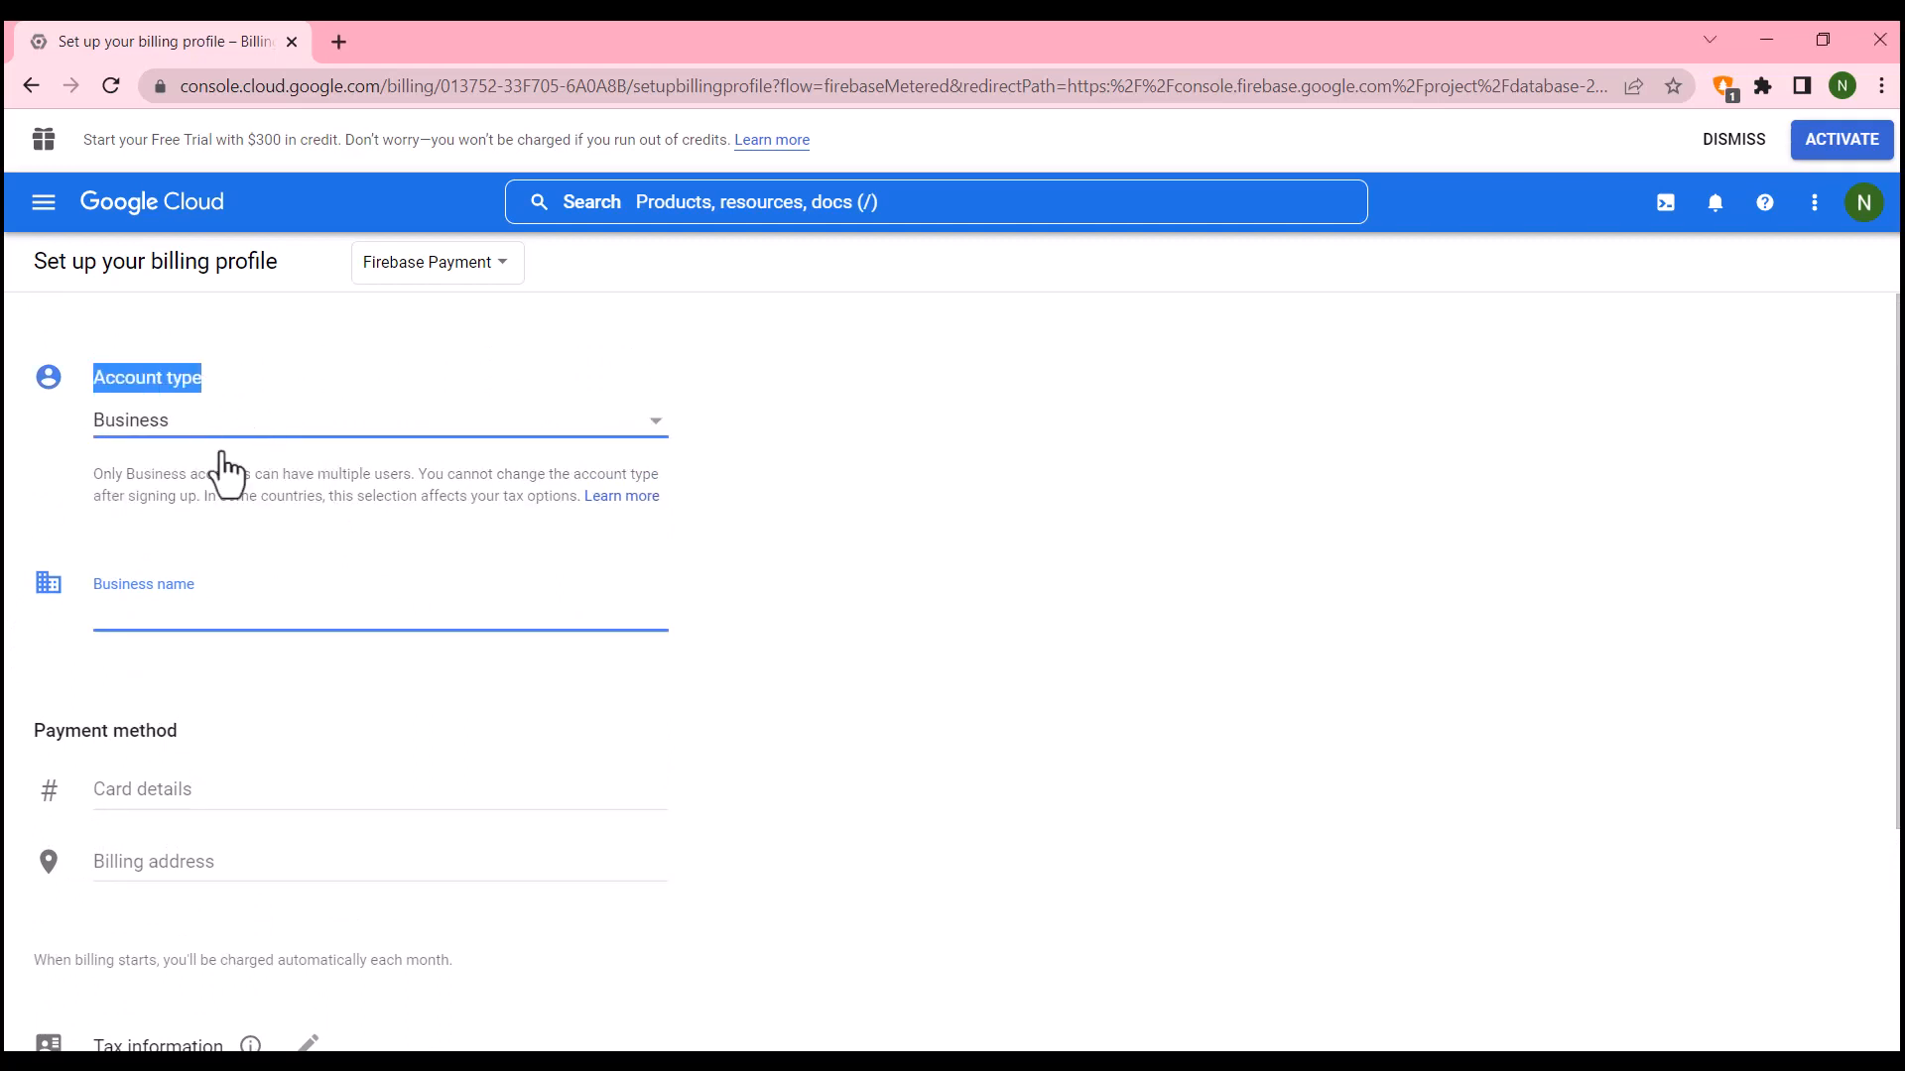
Step: Expand the card details under the payment method to inspect the card number, expiry date and CVC fields
scroll(382, 467, down, 2)
scroll(208, 357, down, 1)
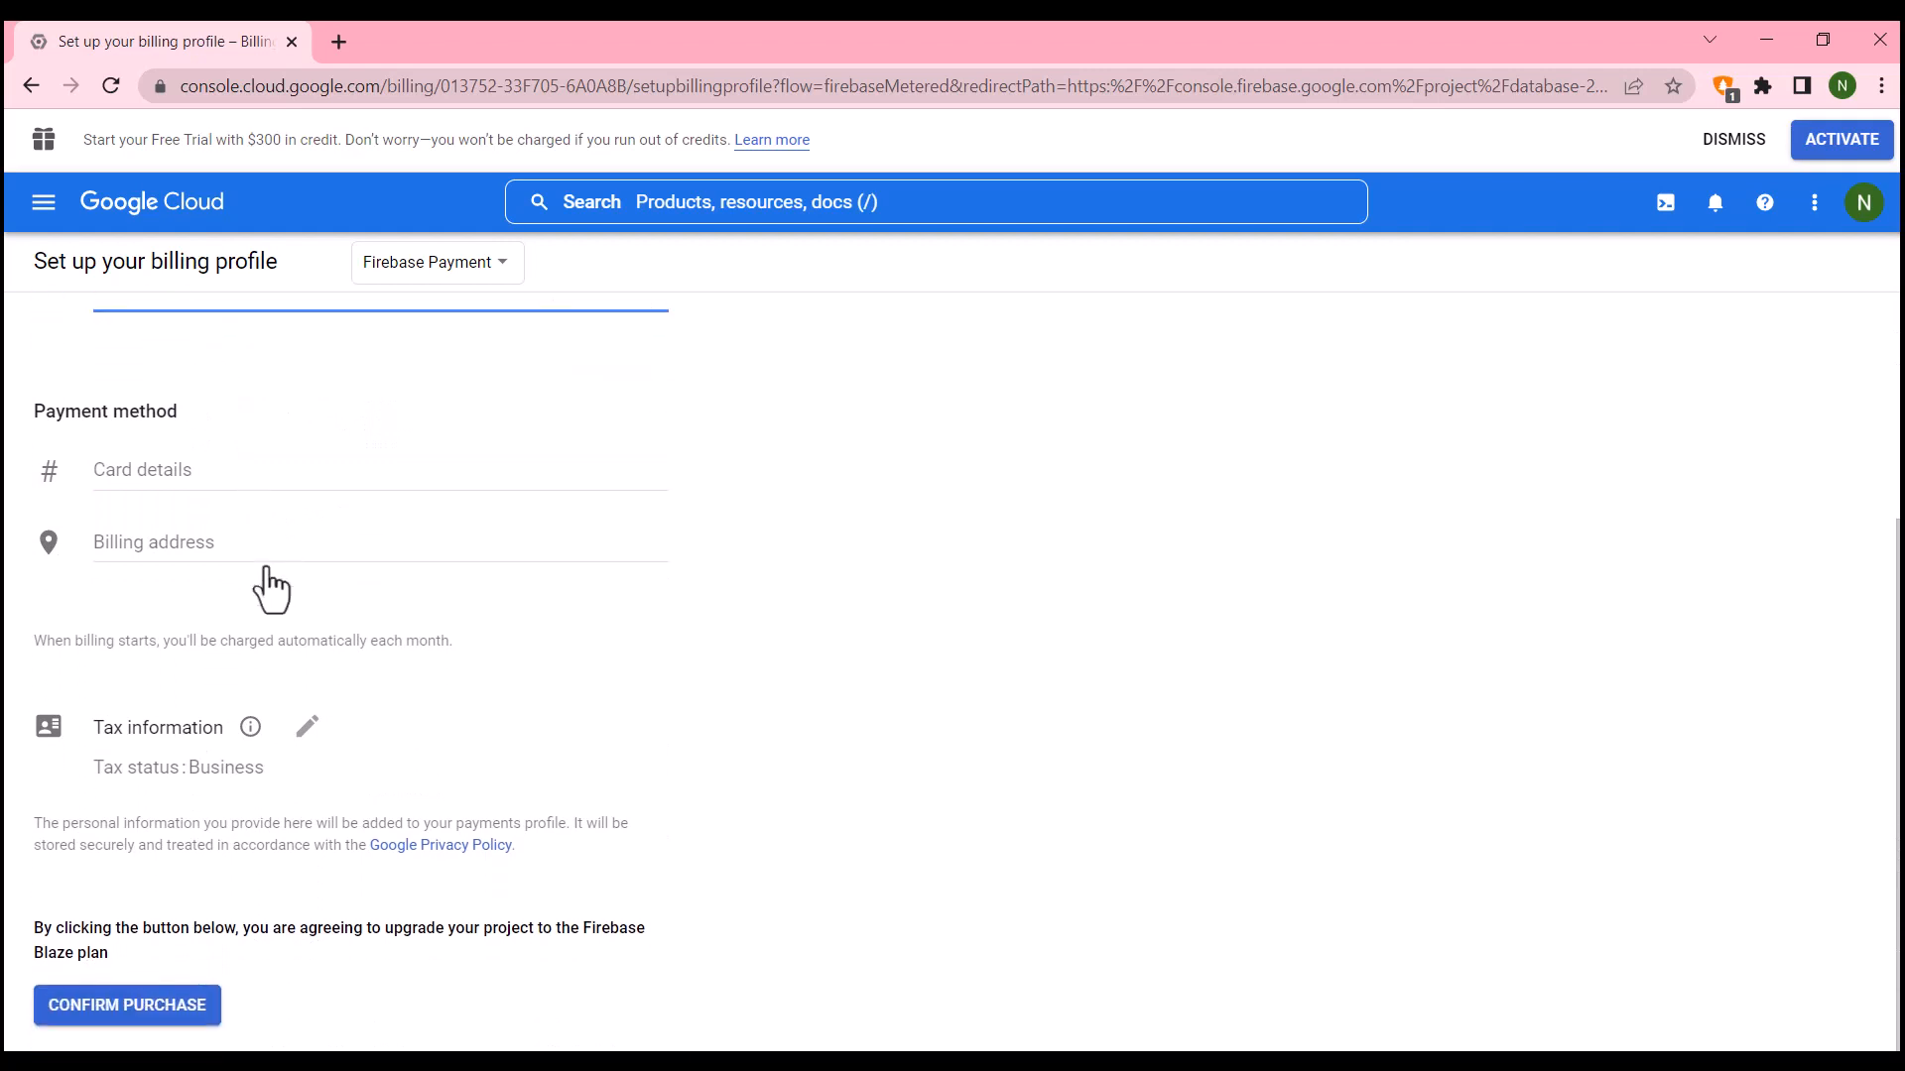
click(117, 468)
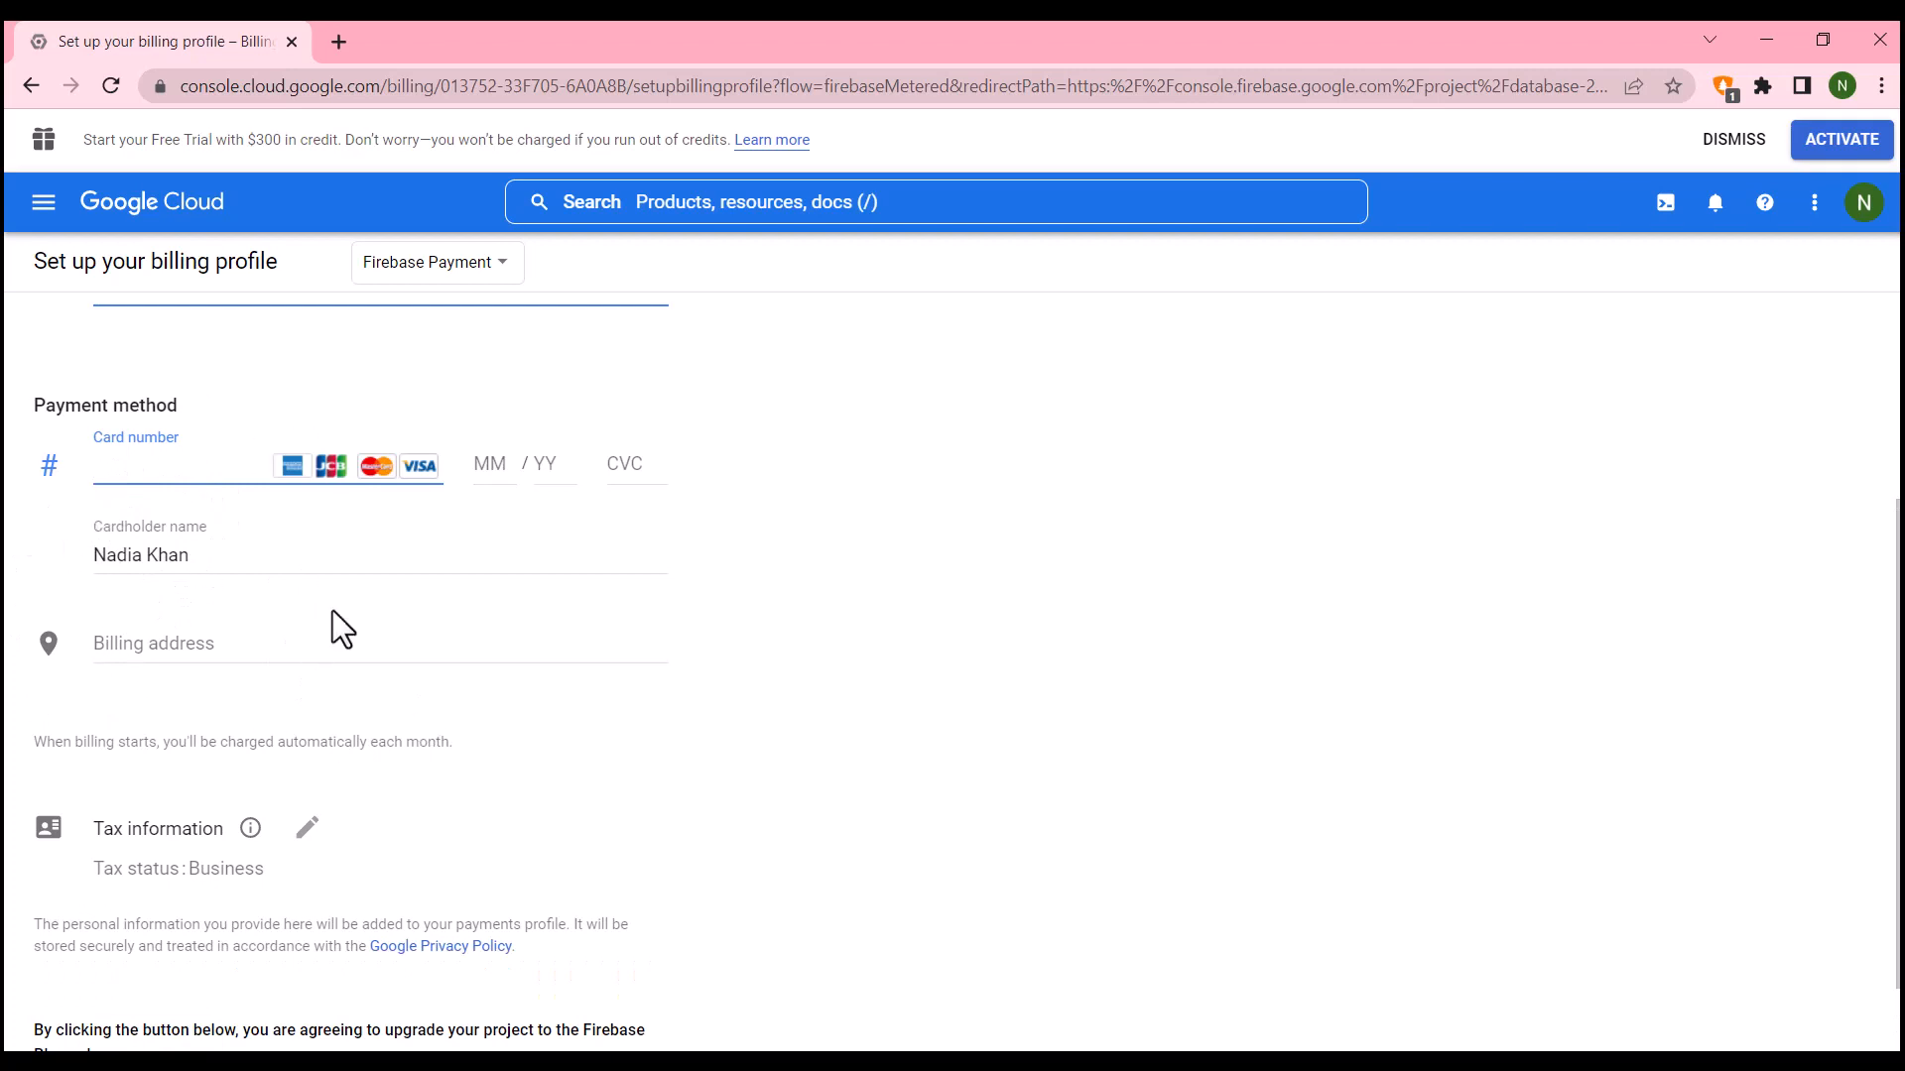
scroll(342, 645, down, 1)
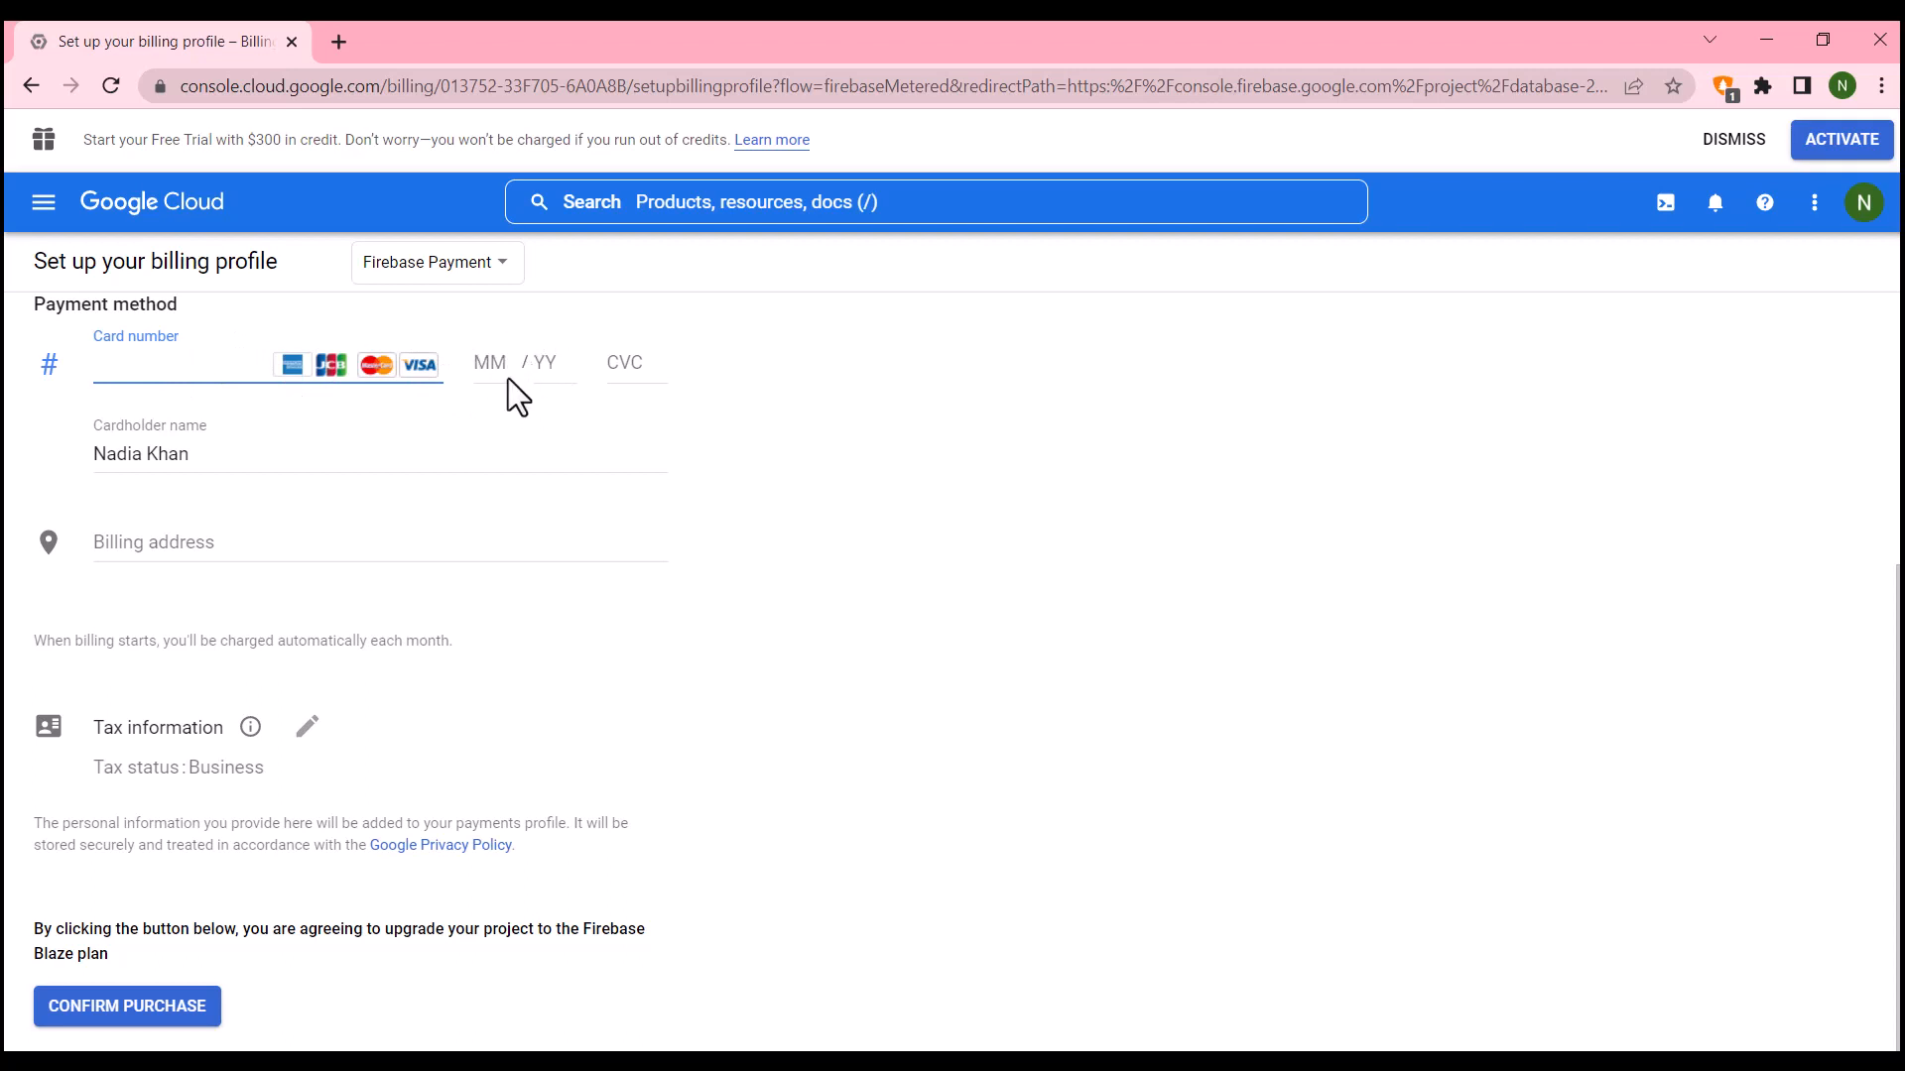
click(629, 363)
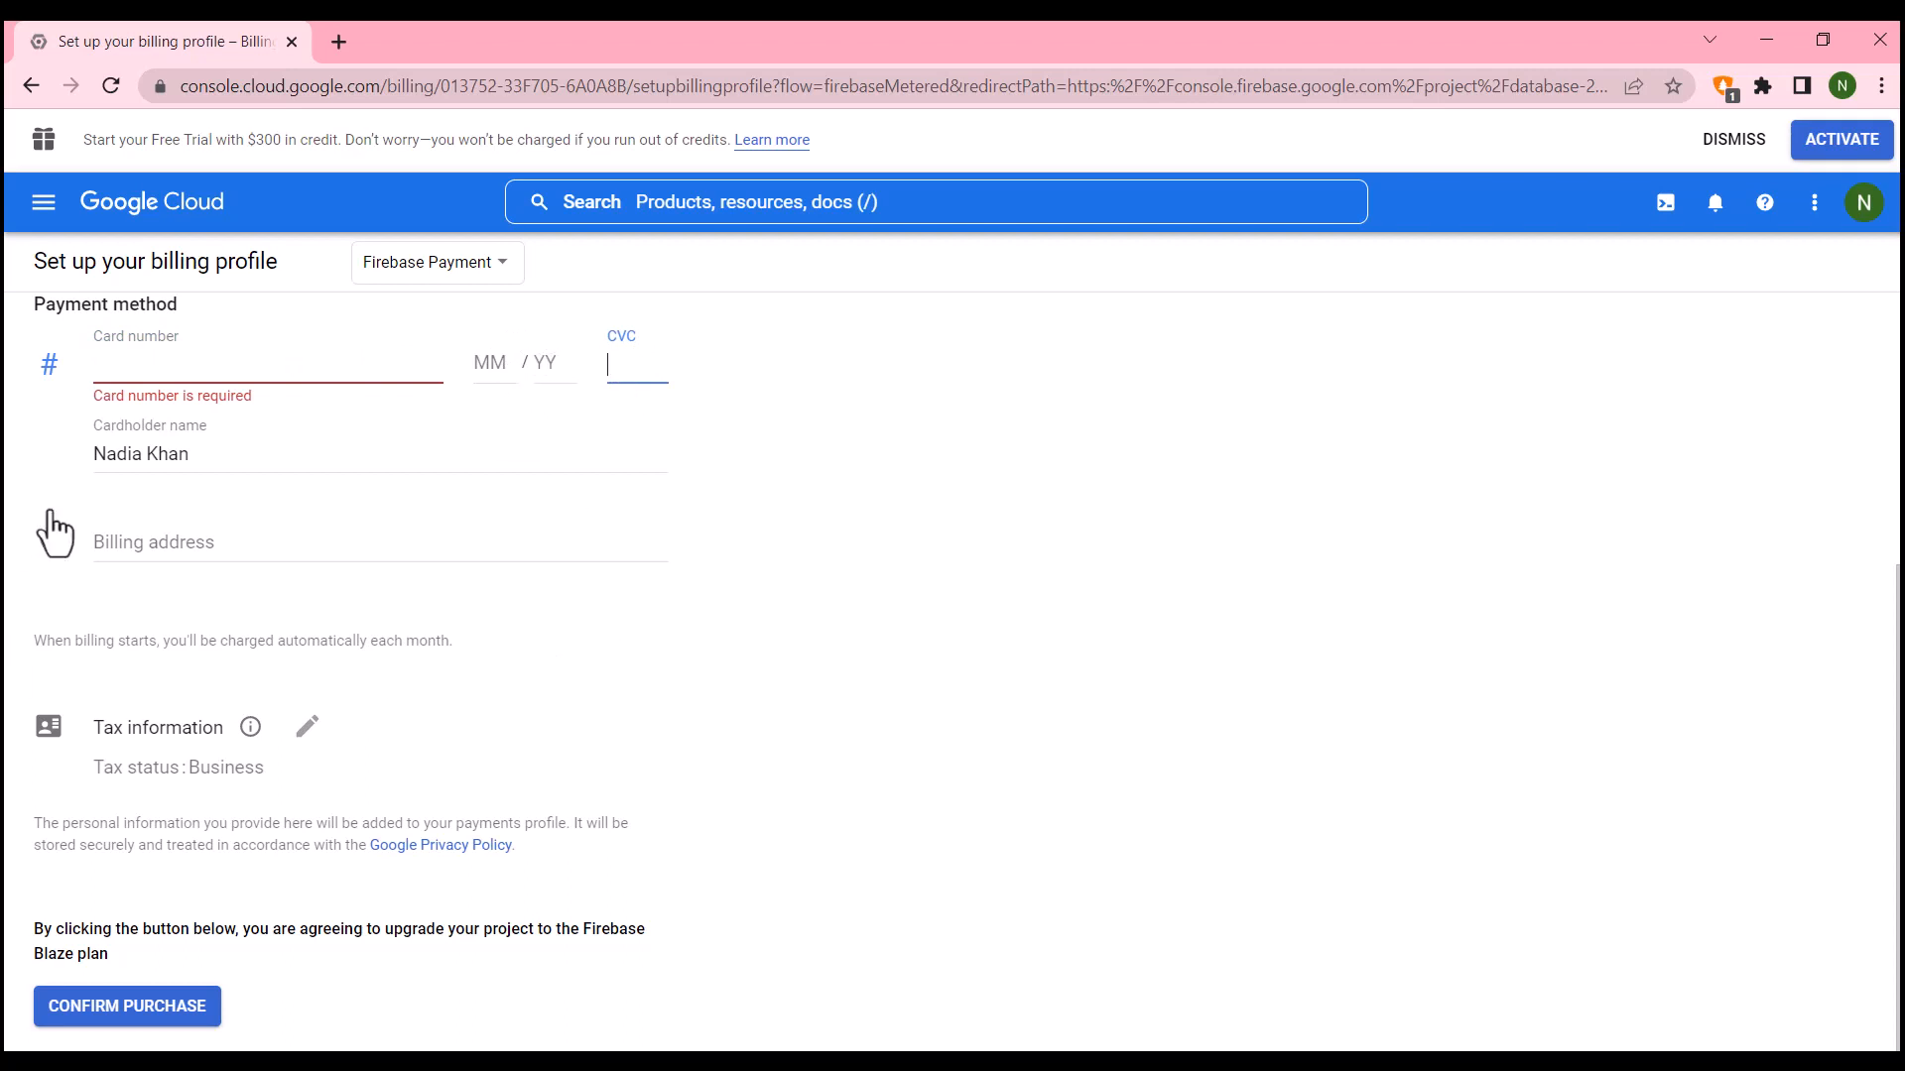
Step: Expand the billing address to review its address line, city and postal code fields
click(172, 555)
scroll(188, 674, down, 3)
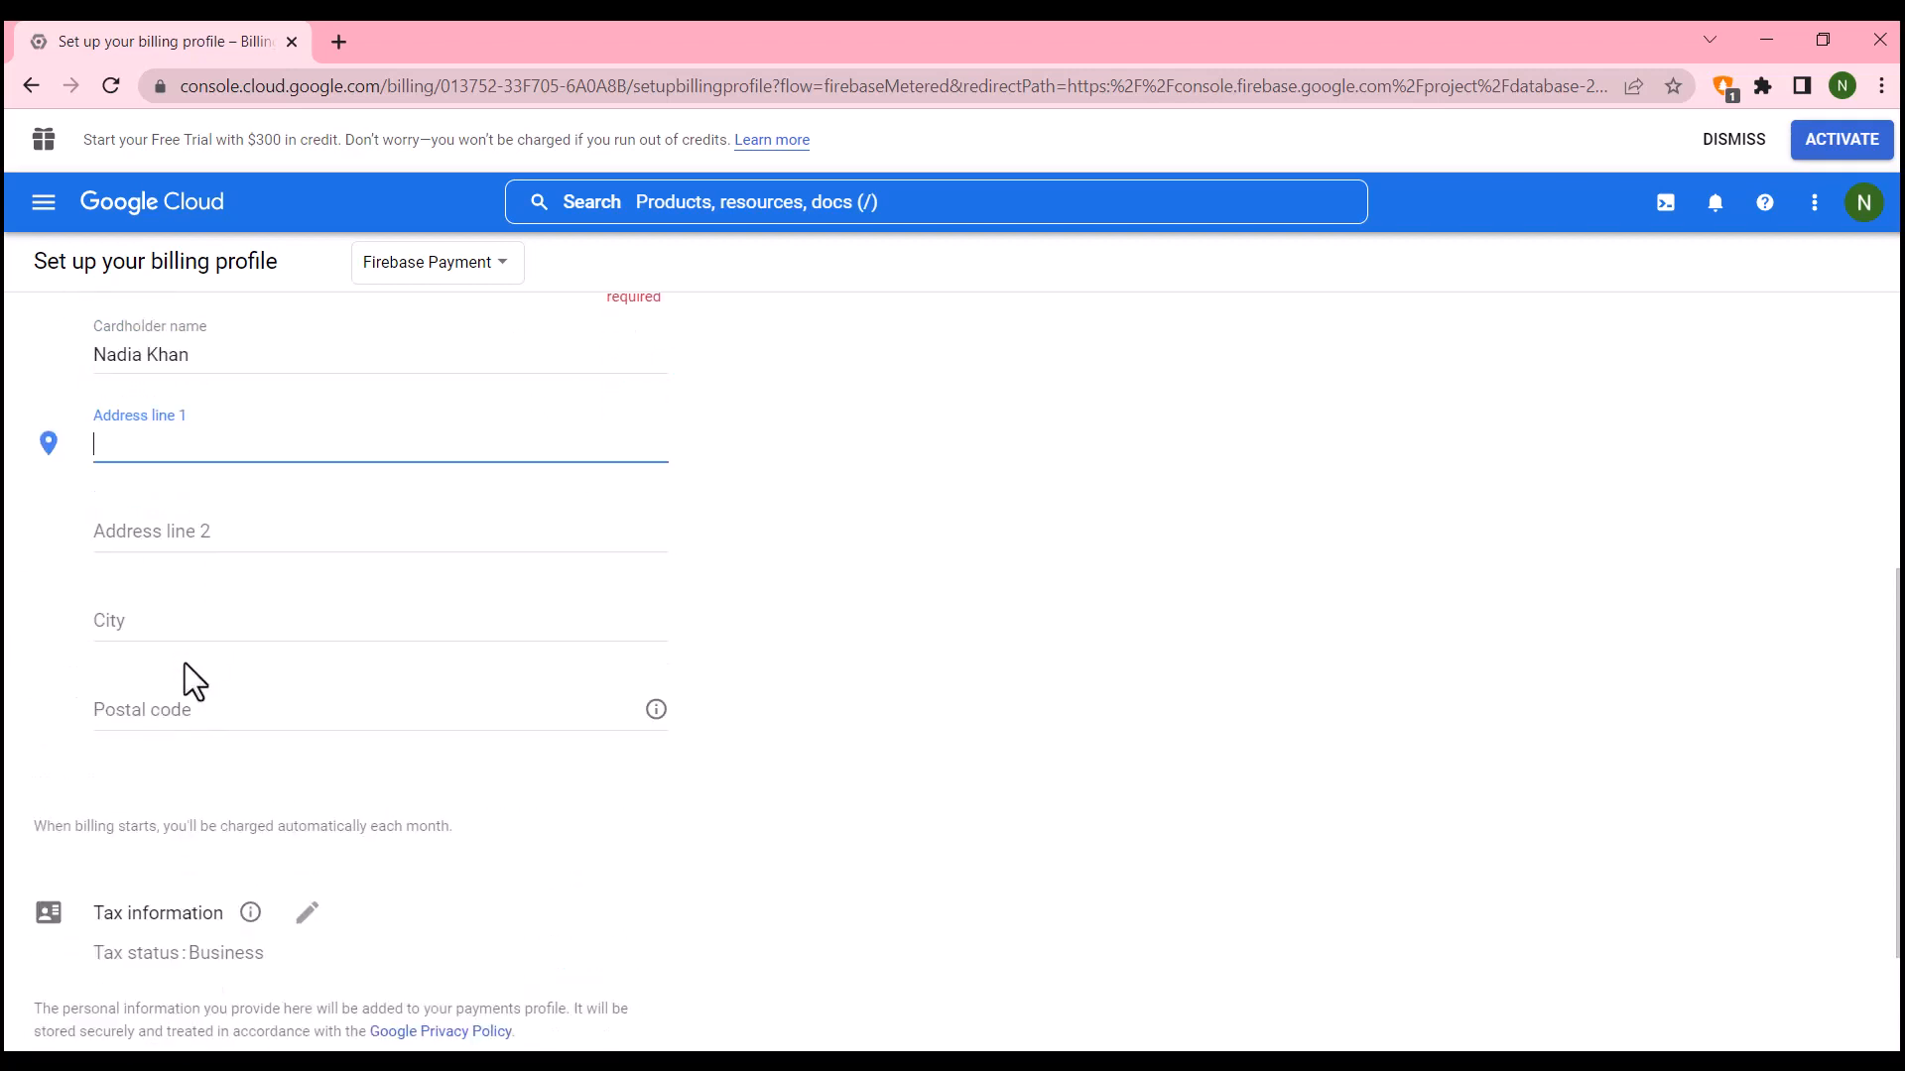
scroll(179, 408, up, 1)
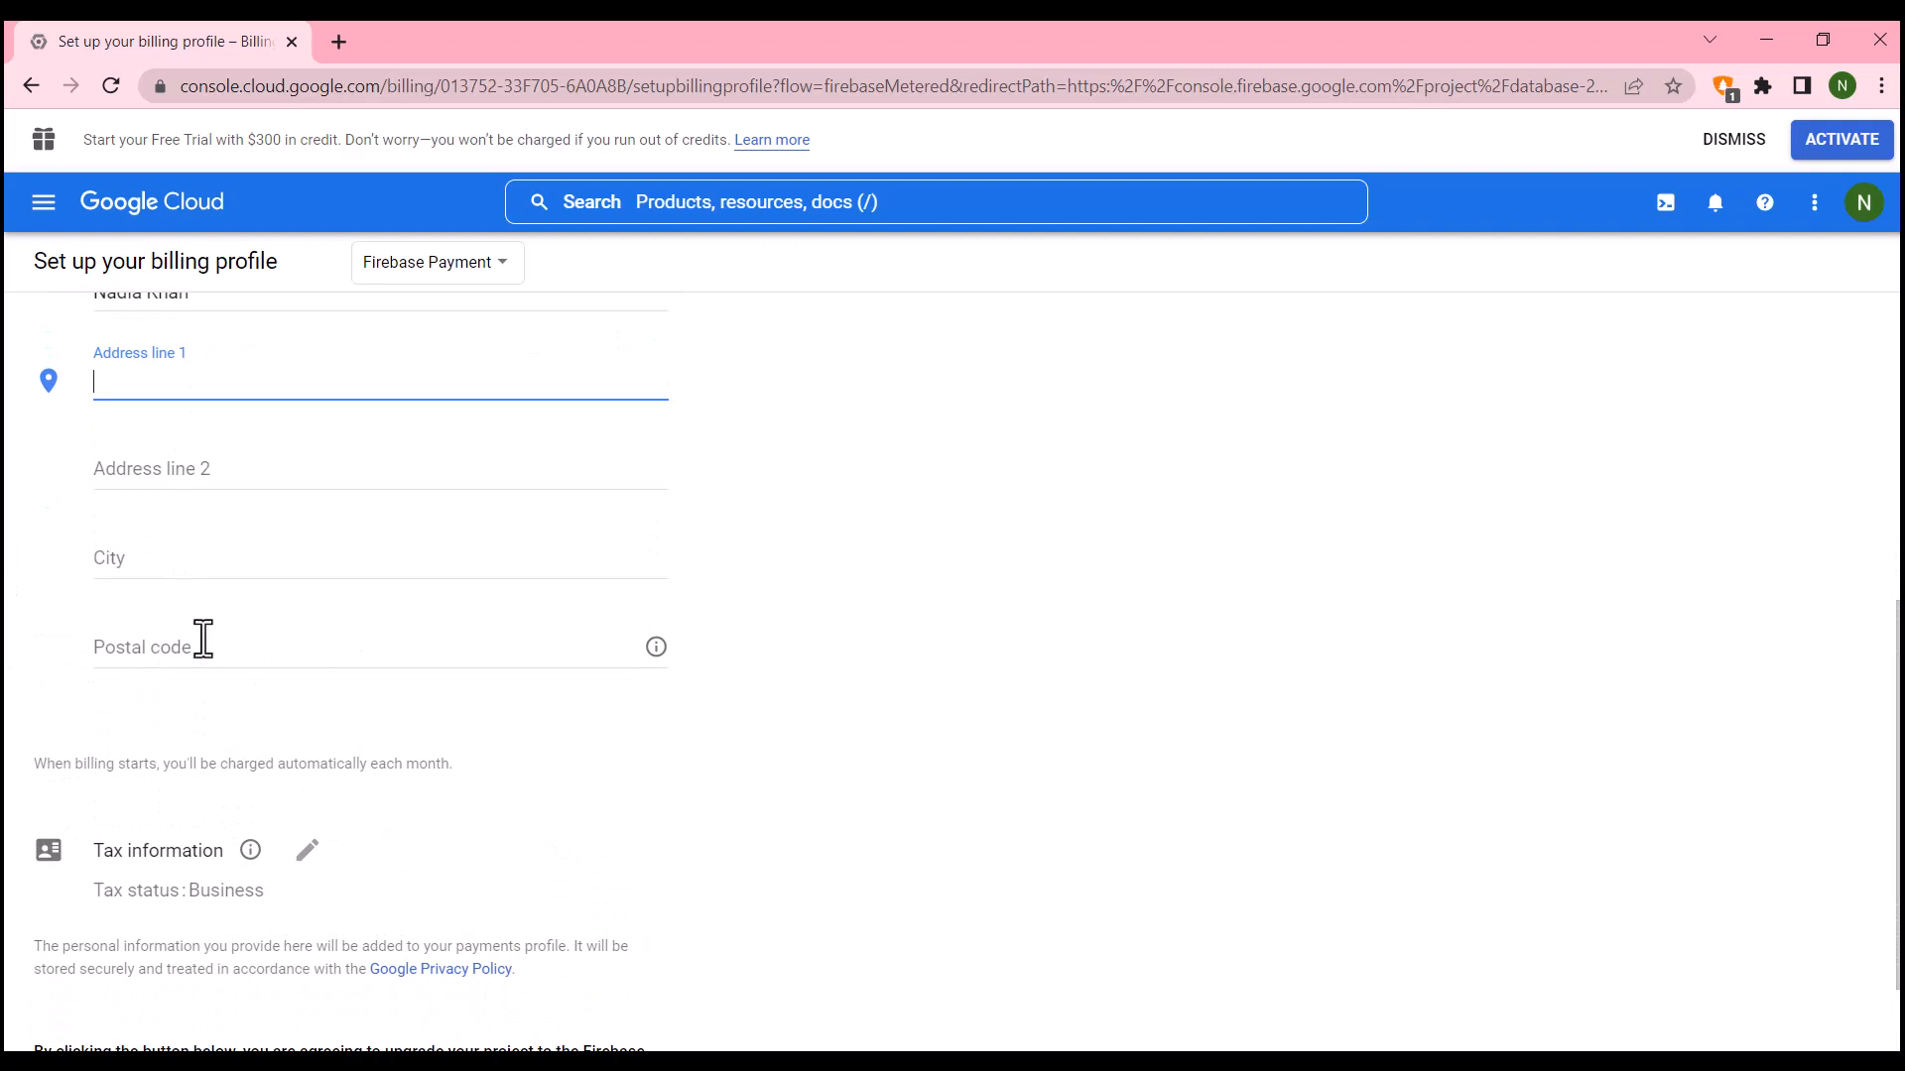
scroll(188, 610, down, 1)
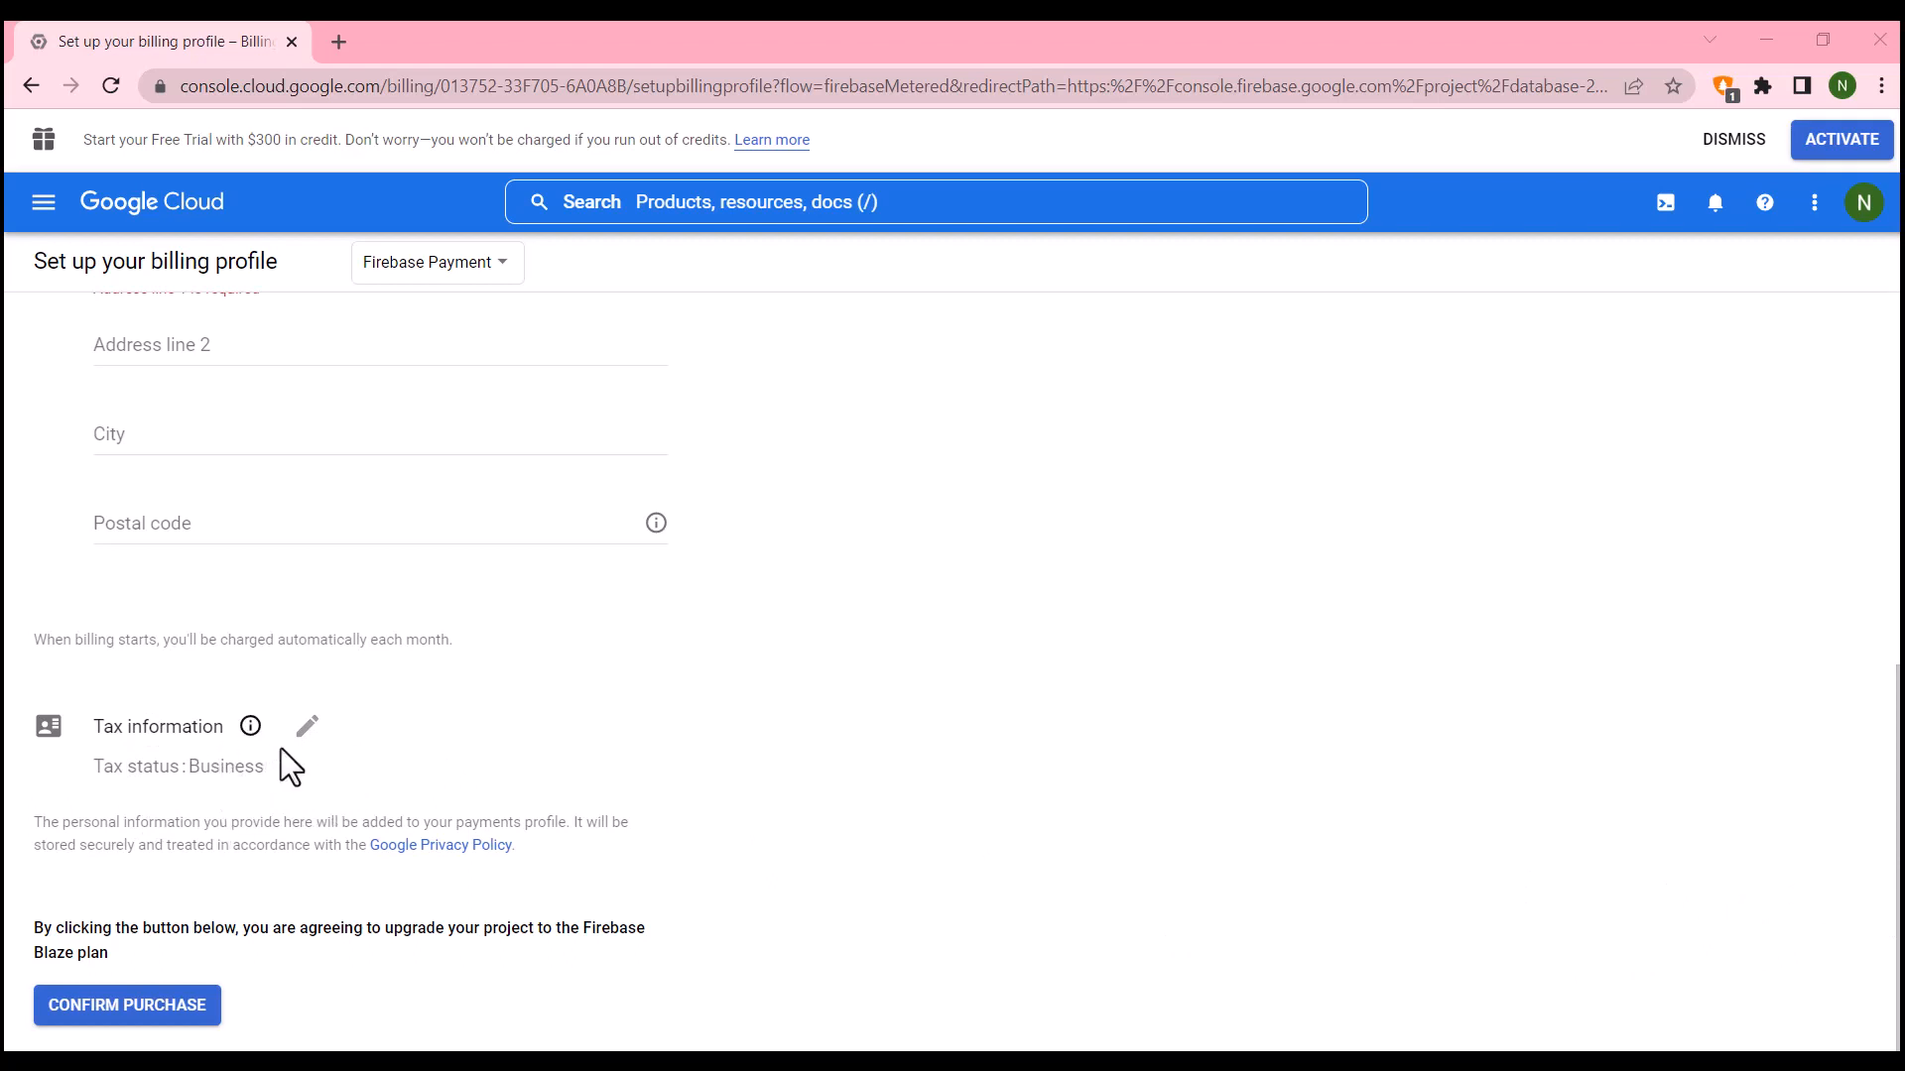
Step: Open the tax information for editing and try to confirm the Blaze plan purchase
click(308, 734)
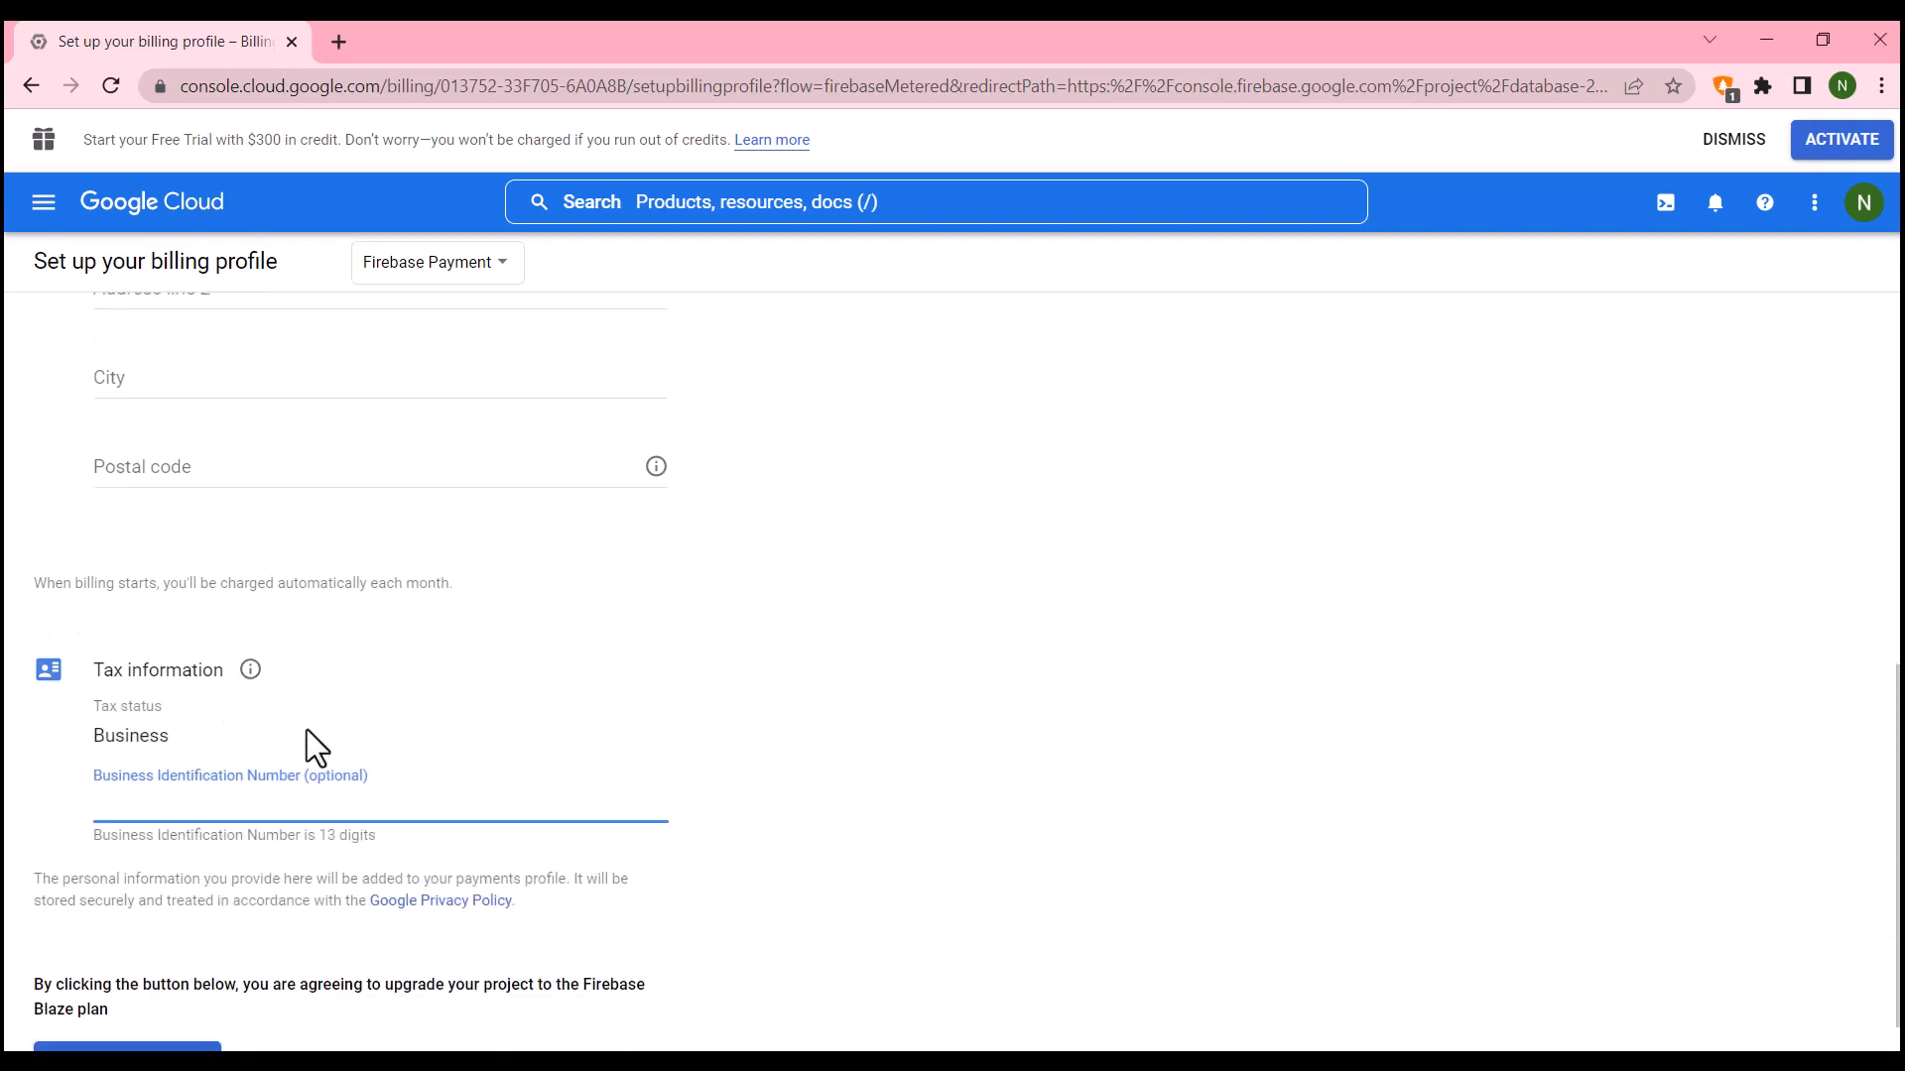
click(1099, 700)
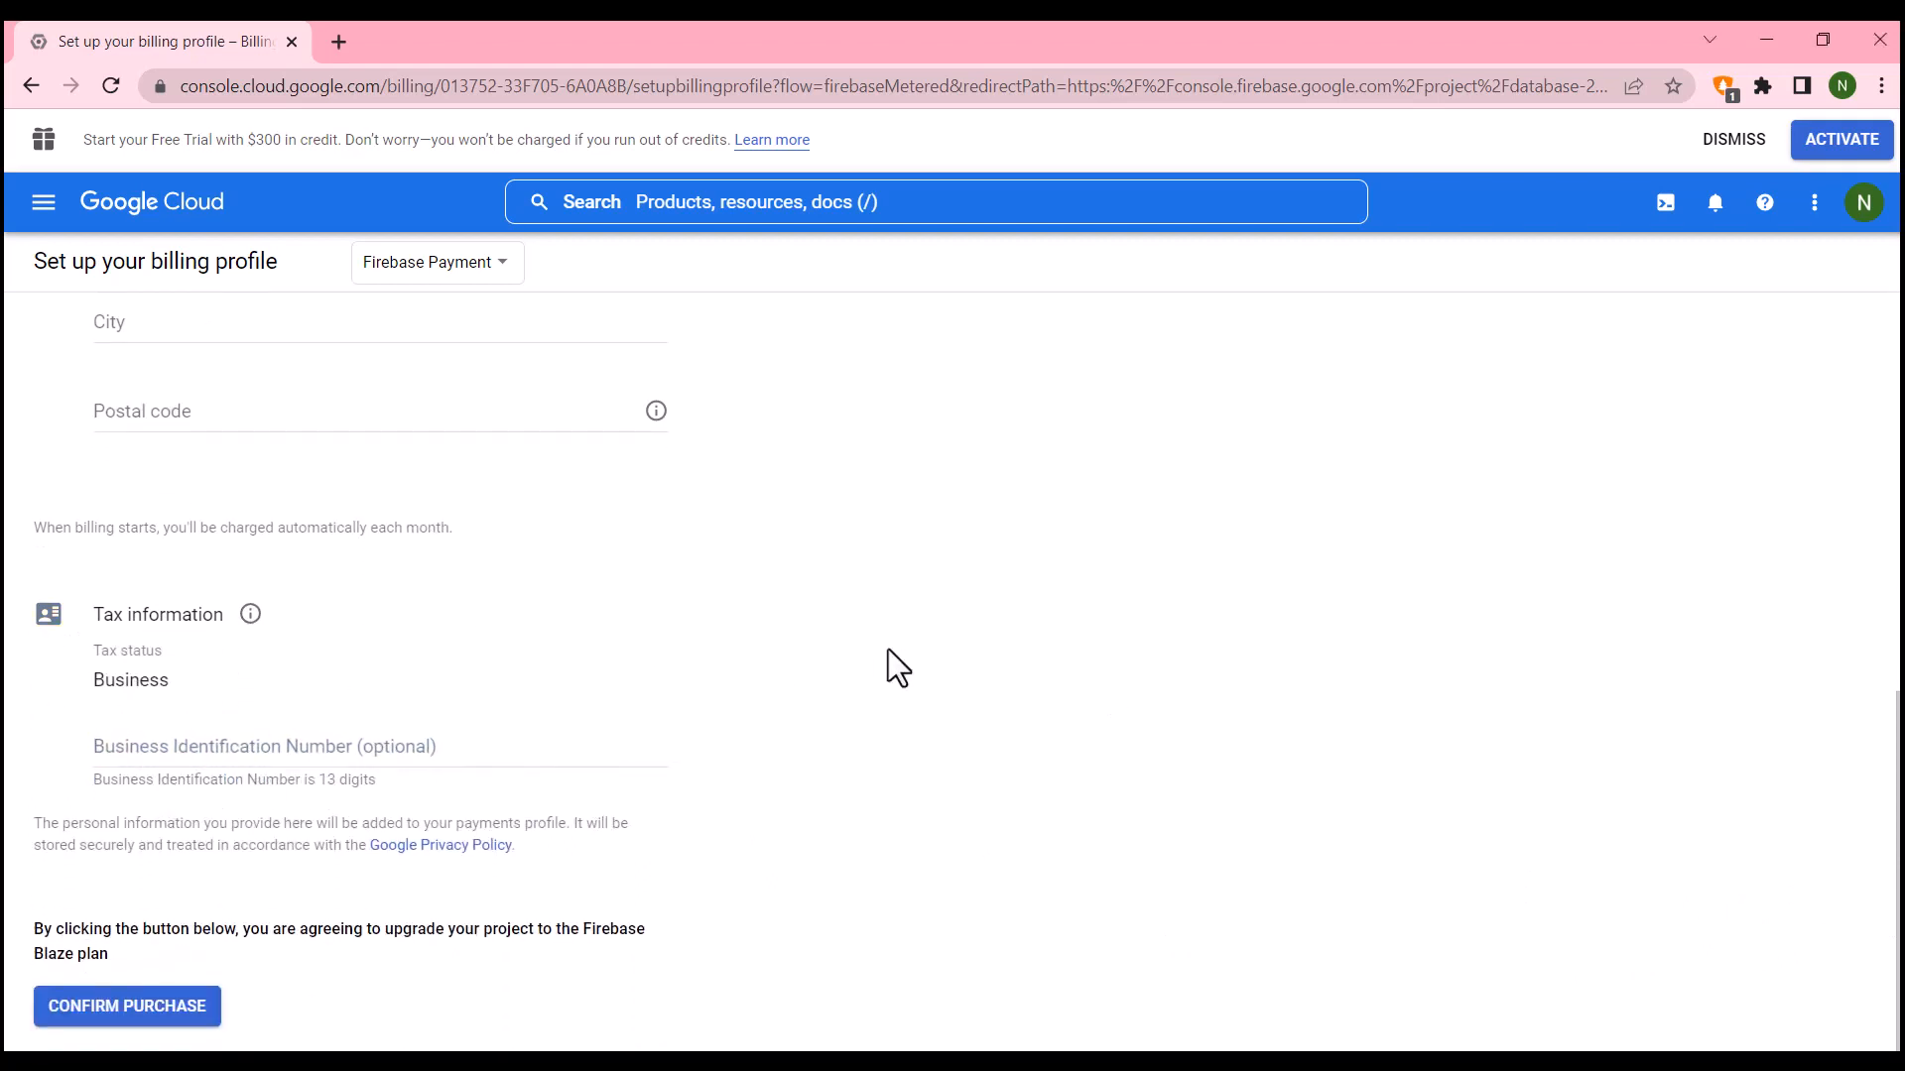
click(100, 1005)
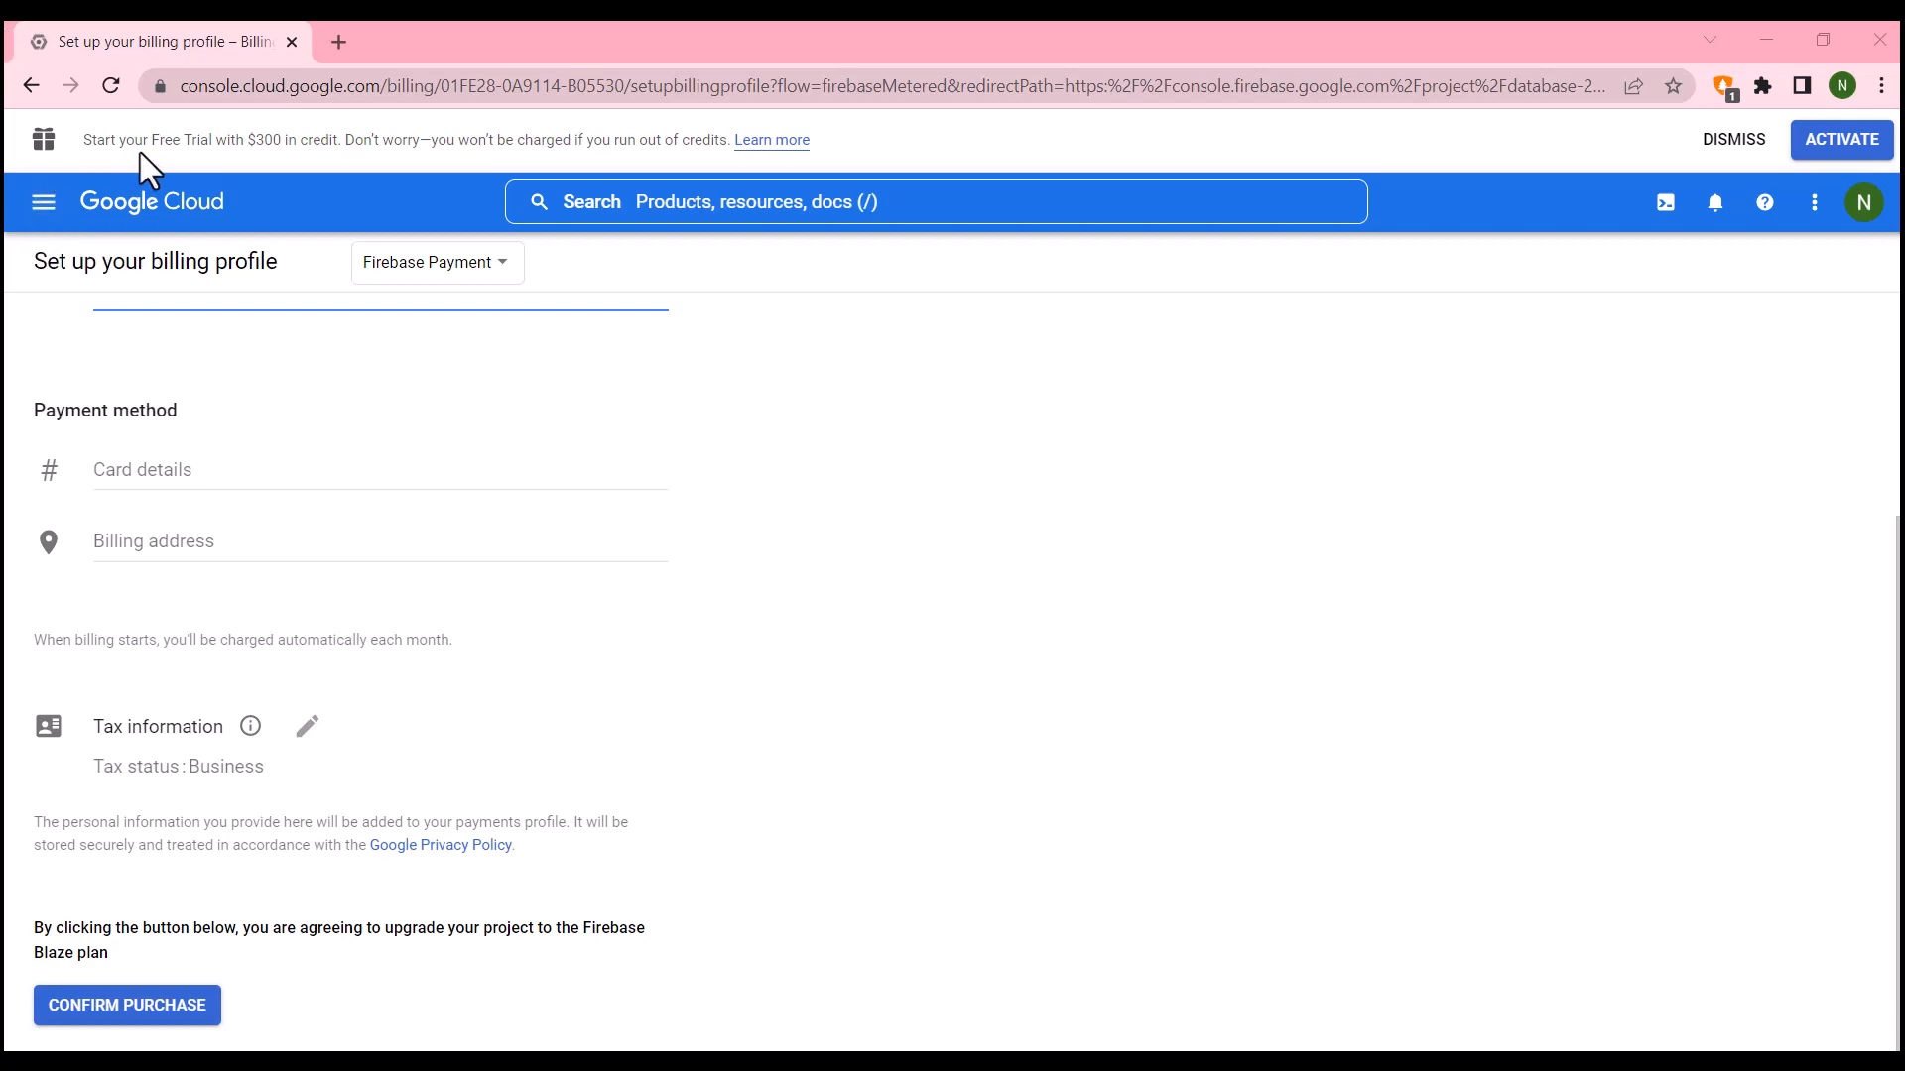
Step: Return to the Firebase project overview and look through its plan label and product sections
click(31, 85)
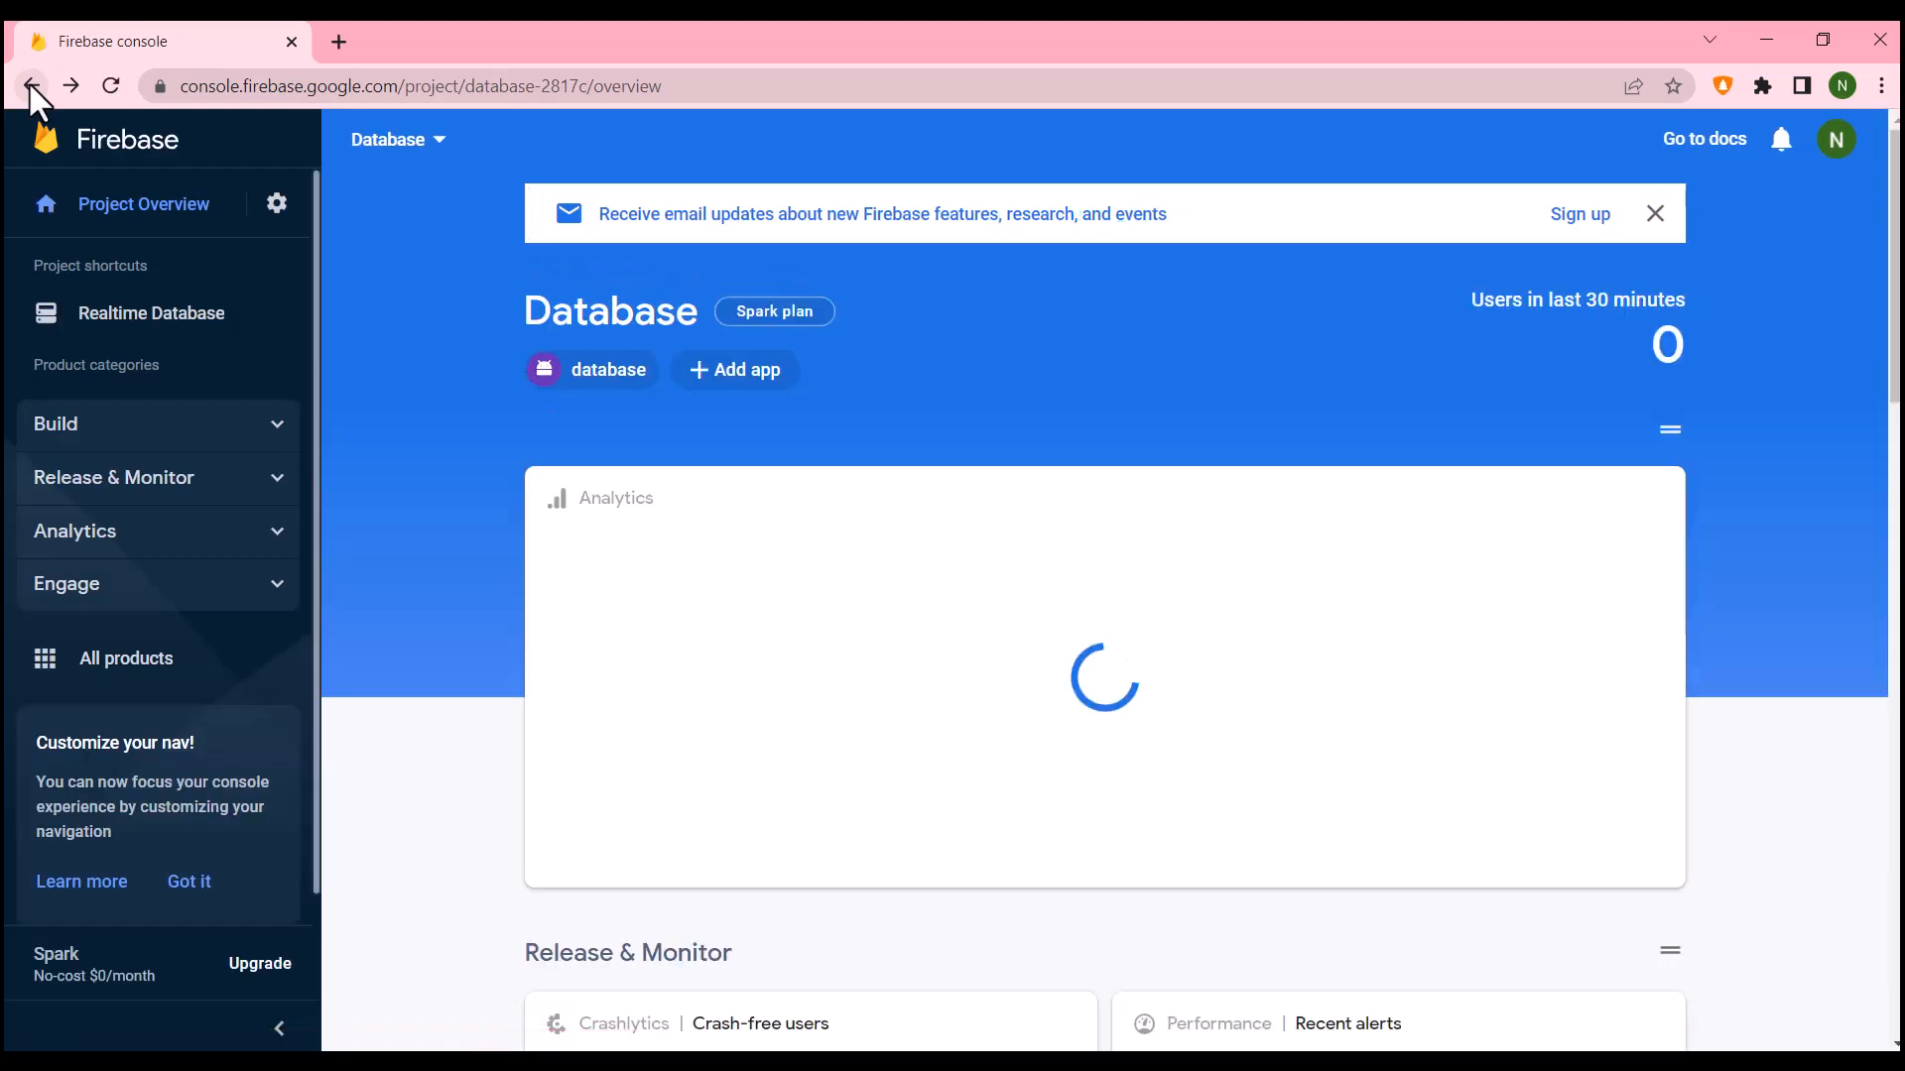
scroll(214, 1012, down, 3)
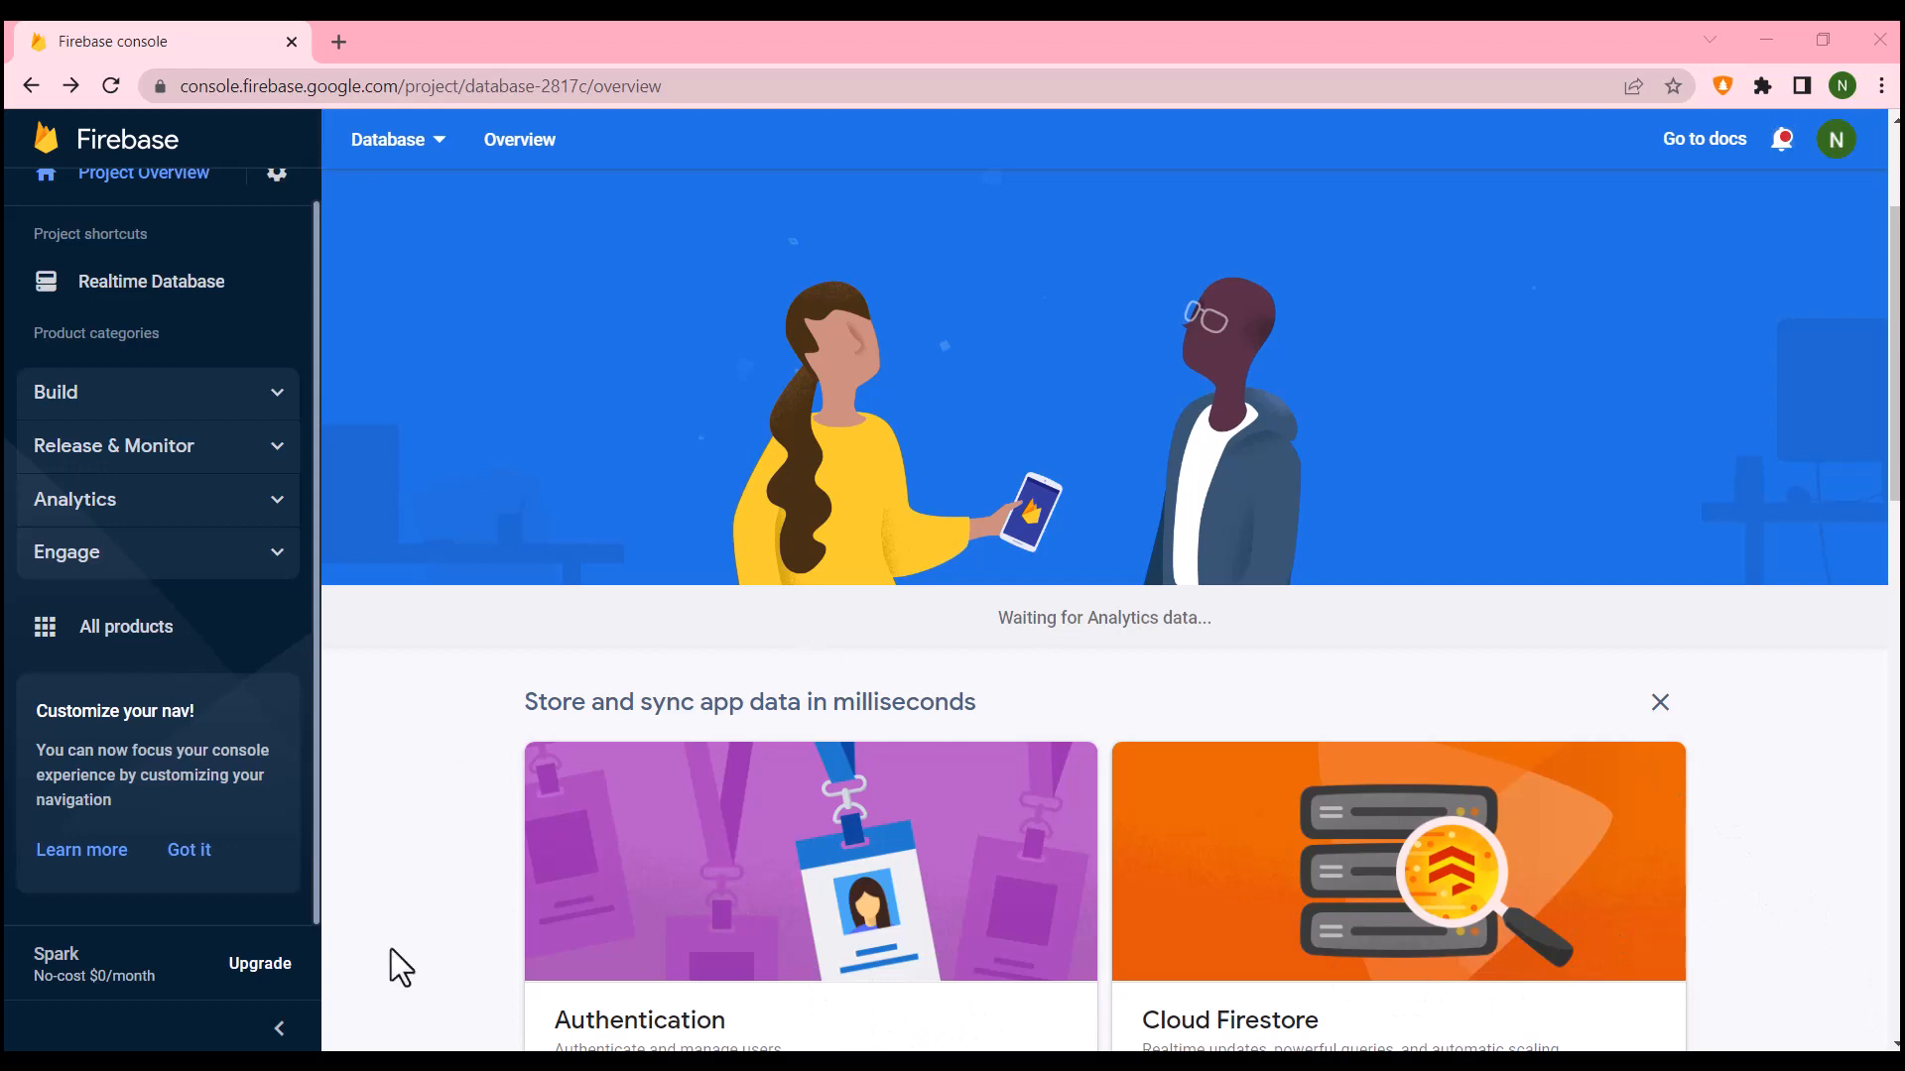
scroll(1020, 646, down, 1)
scroll(1024, 744, up, 4)
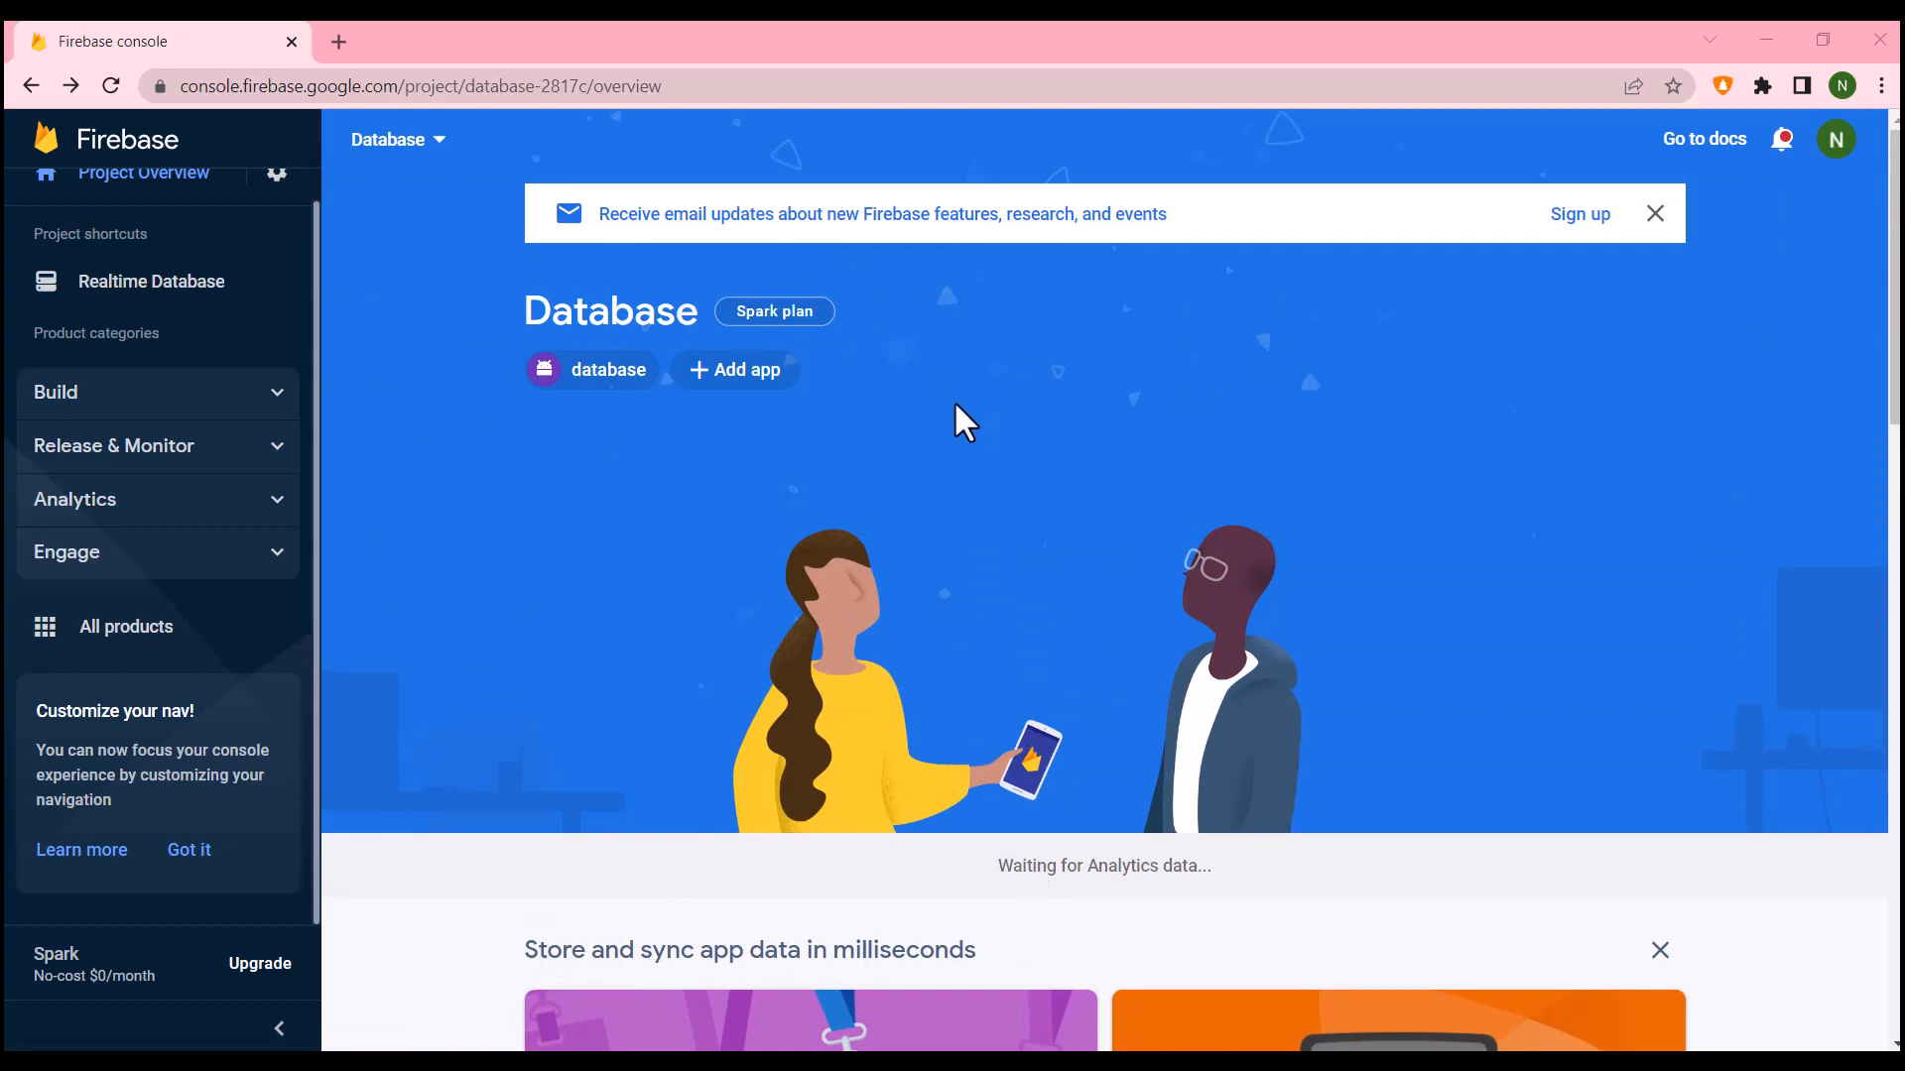
scroll(1046, 506, down, 10)
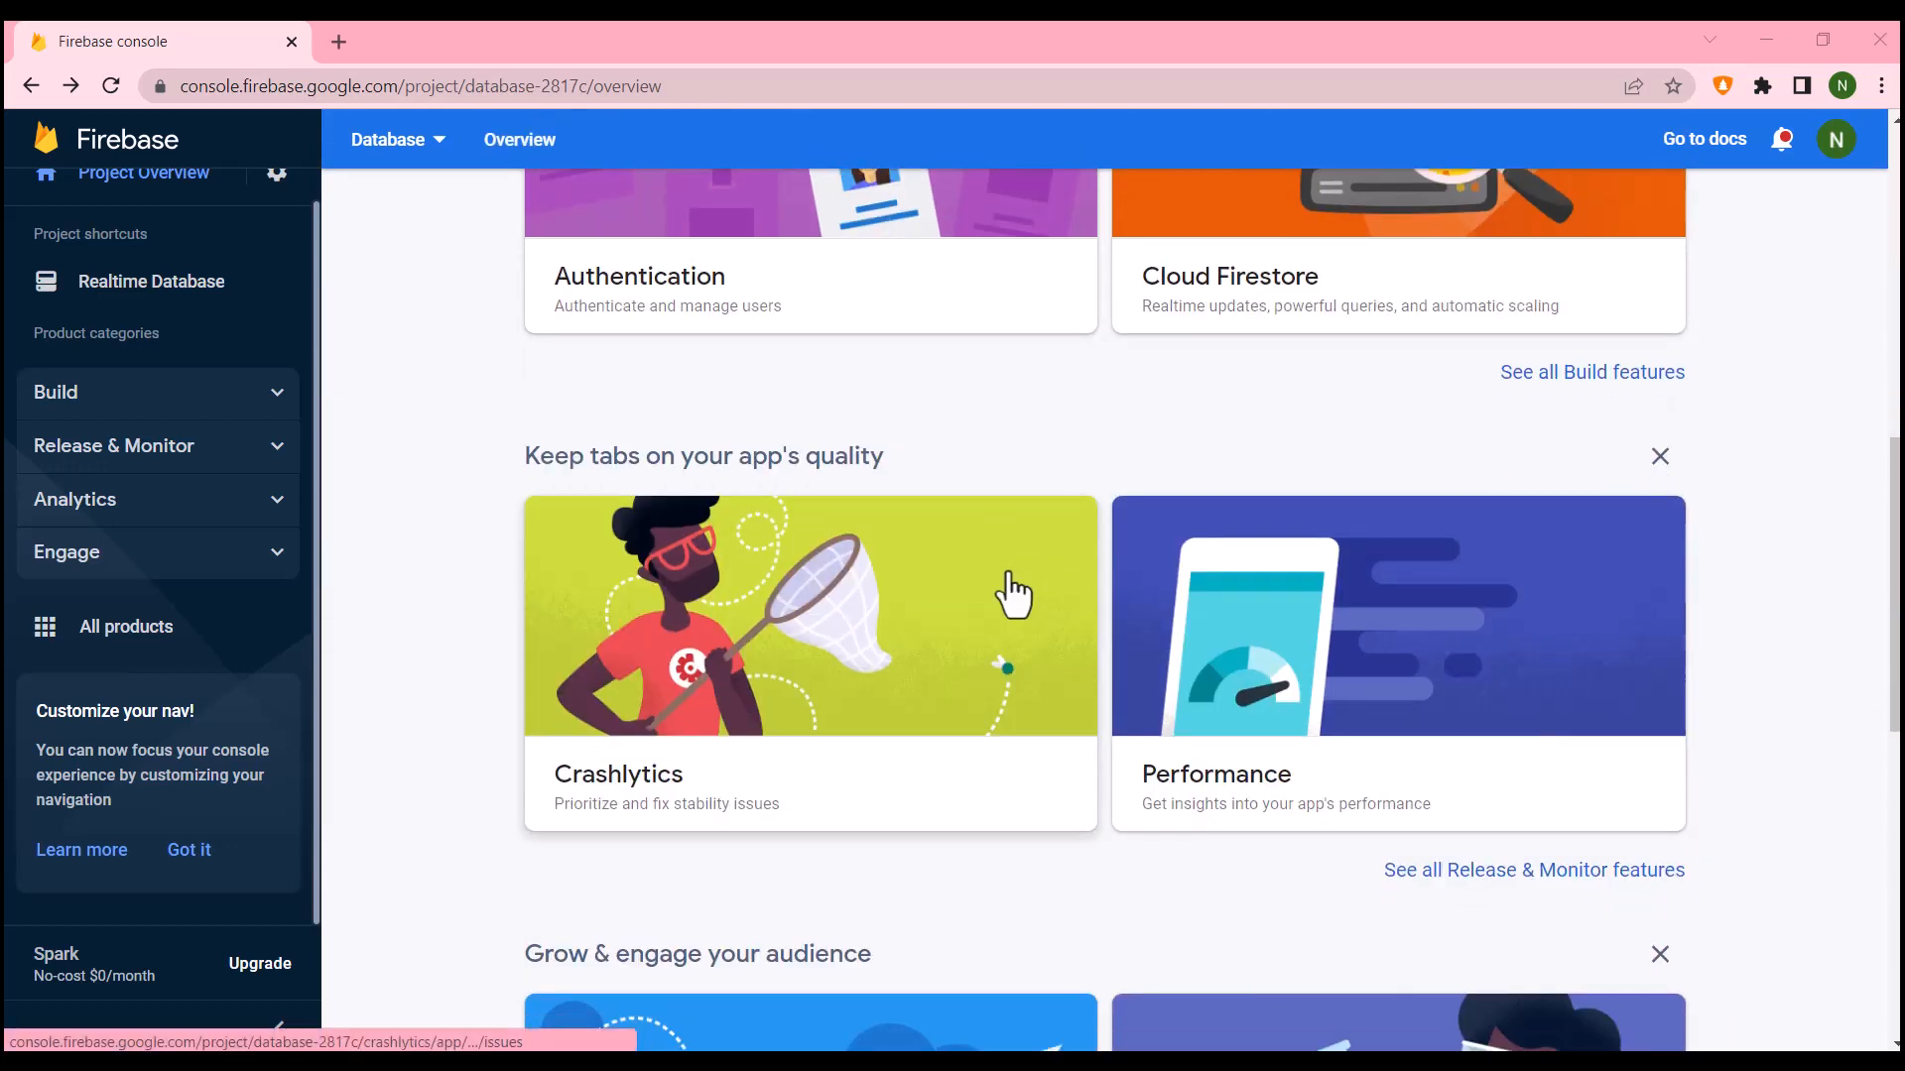
scroll(1008, 587, up, 10)
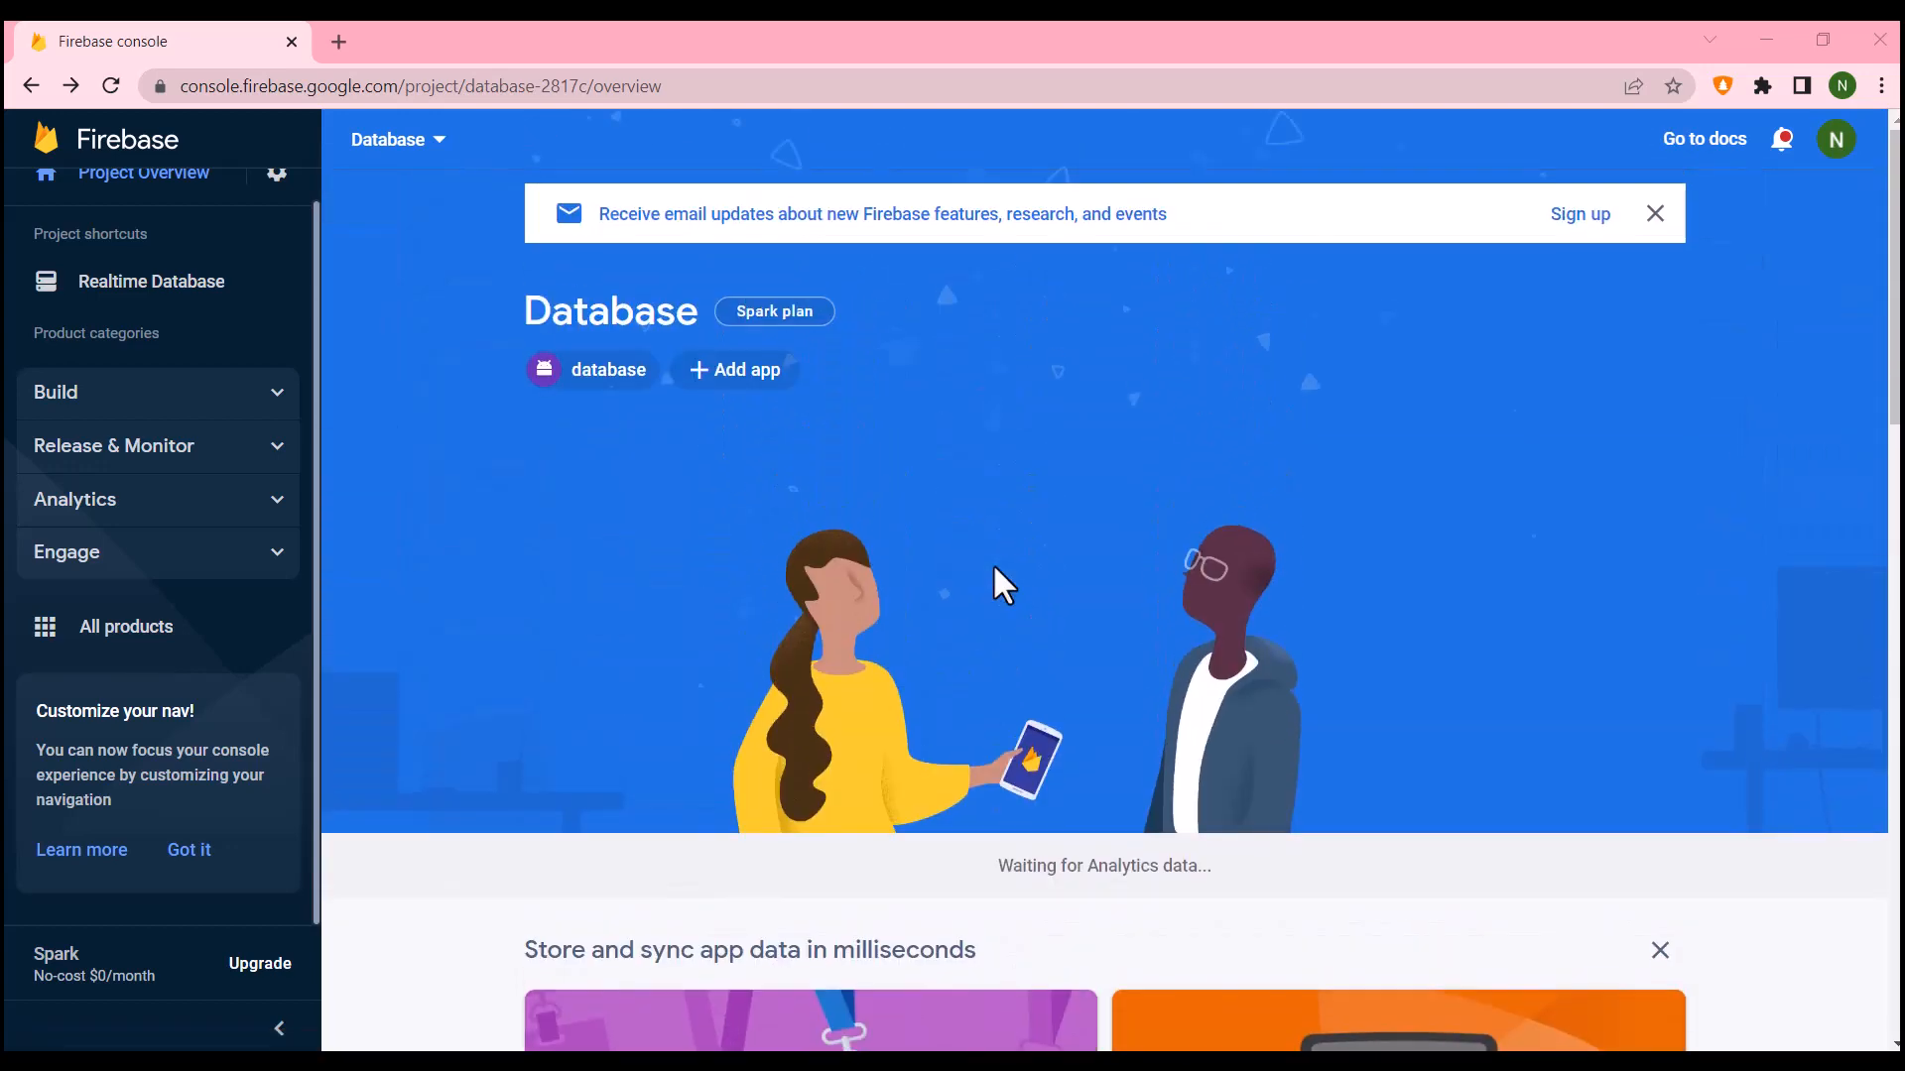
scroll(721, 377, down, 3)
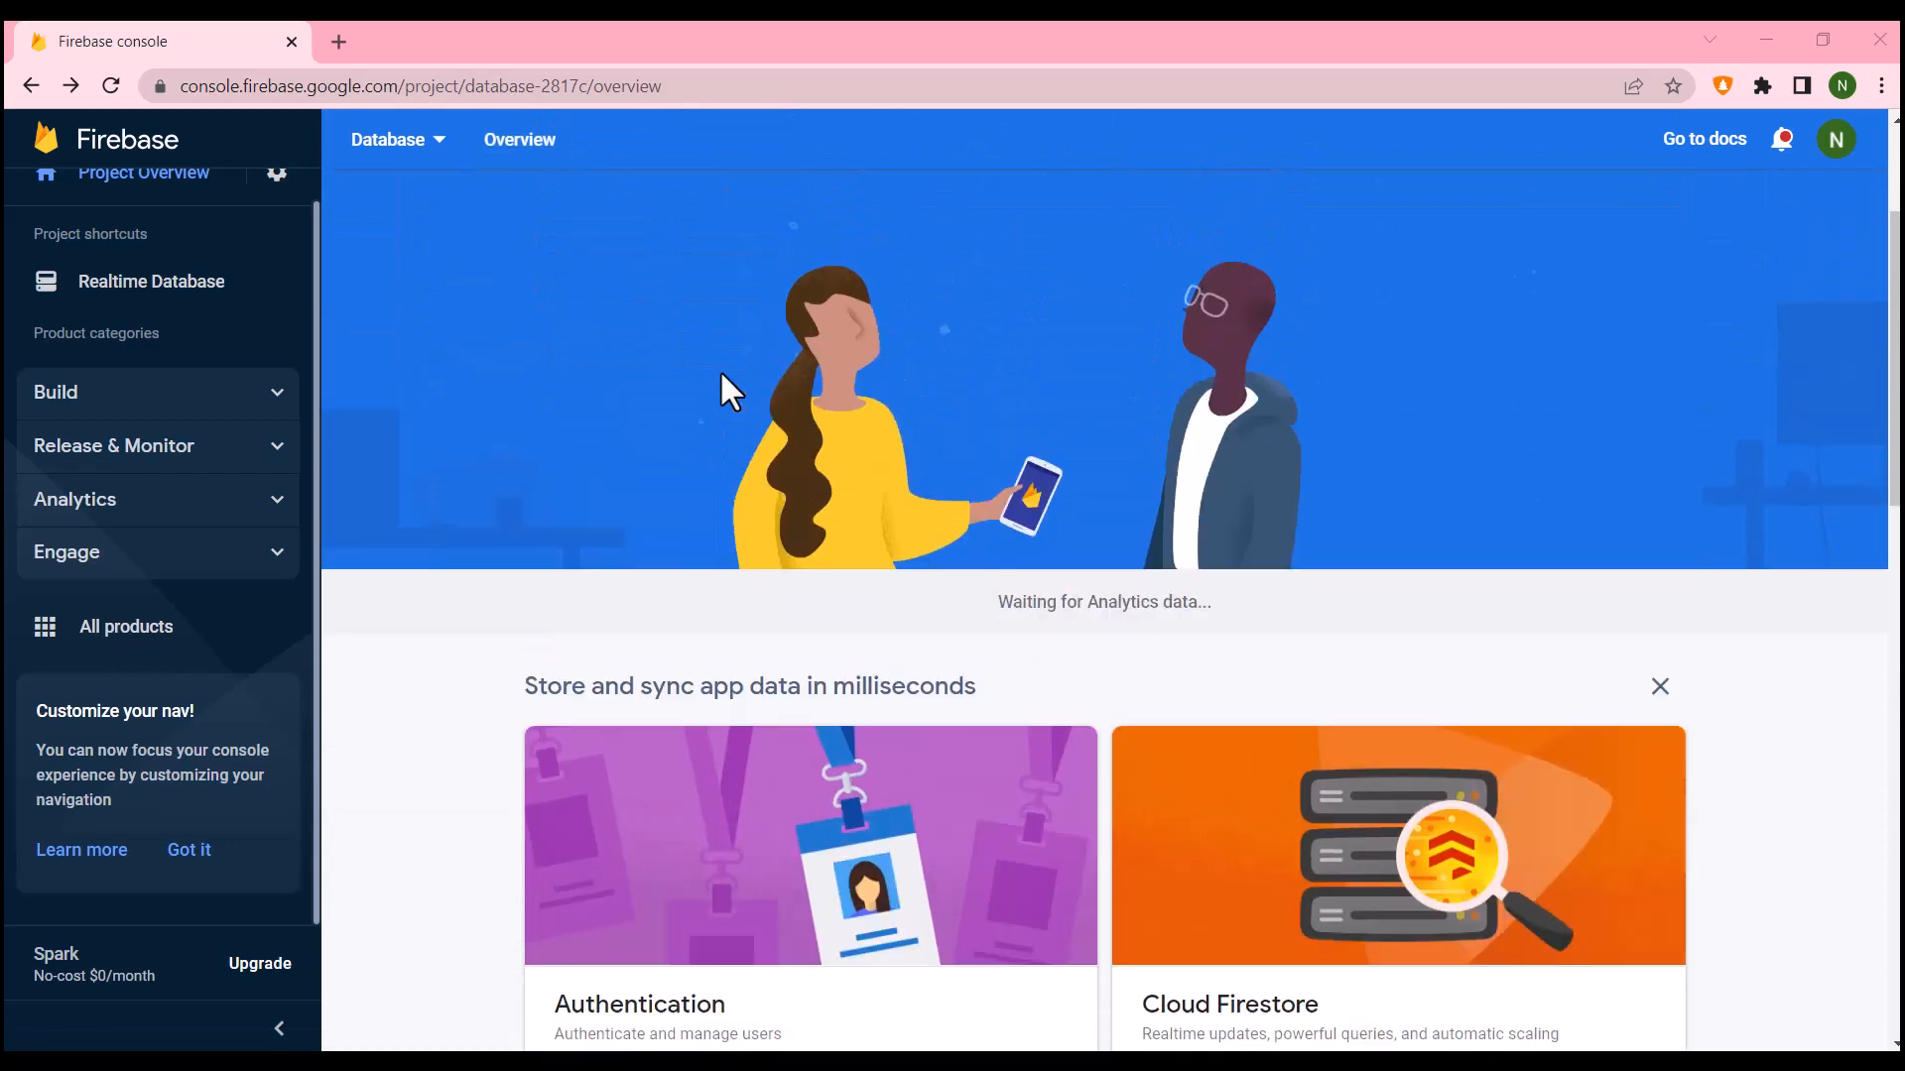
scroll(722, 377, up, 3)
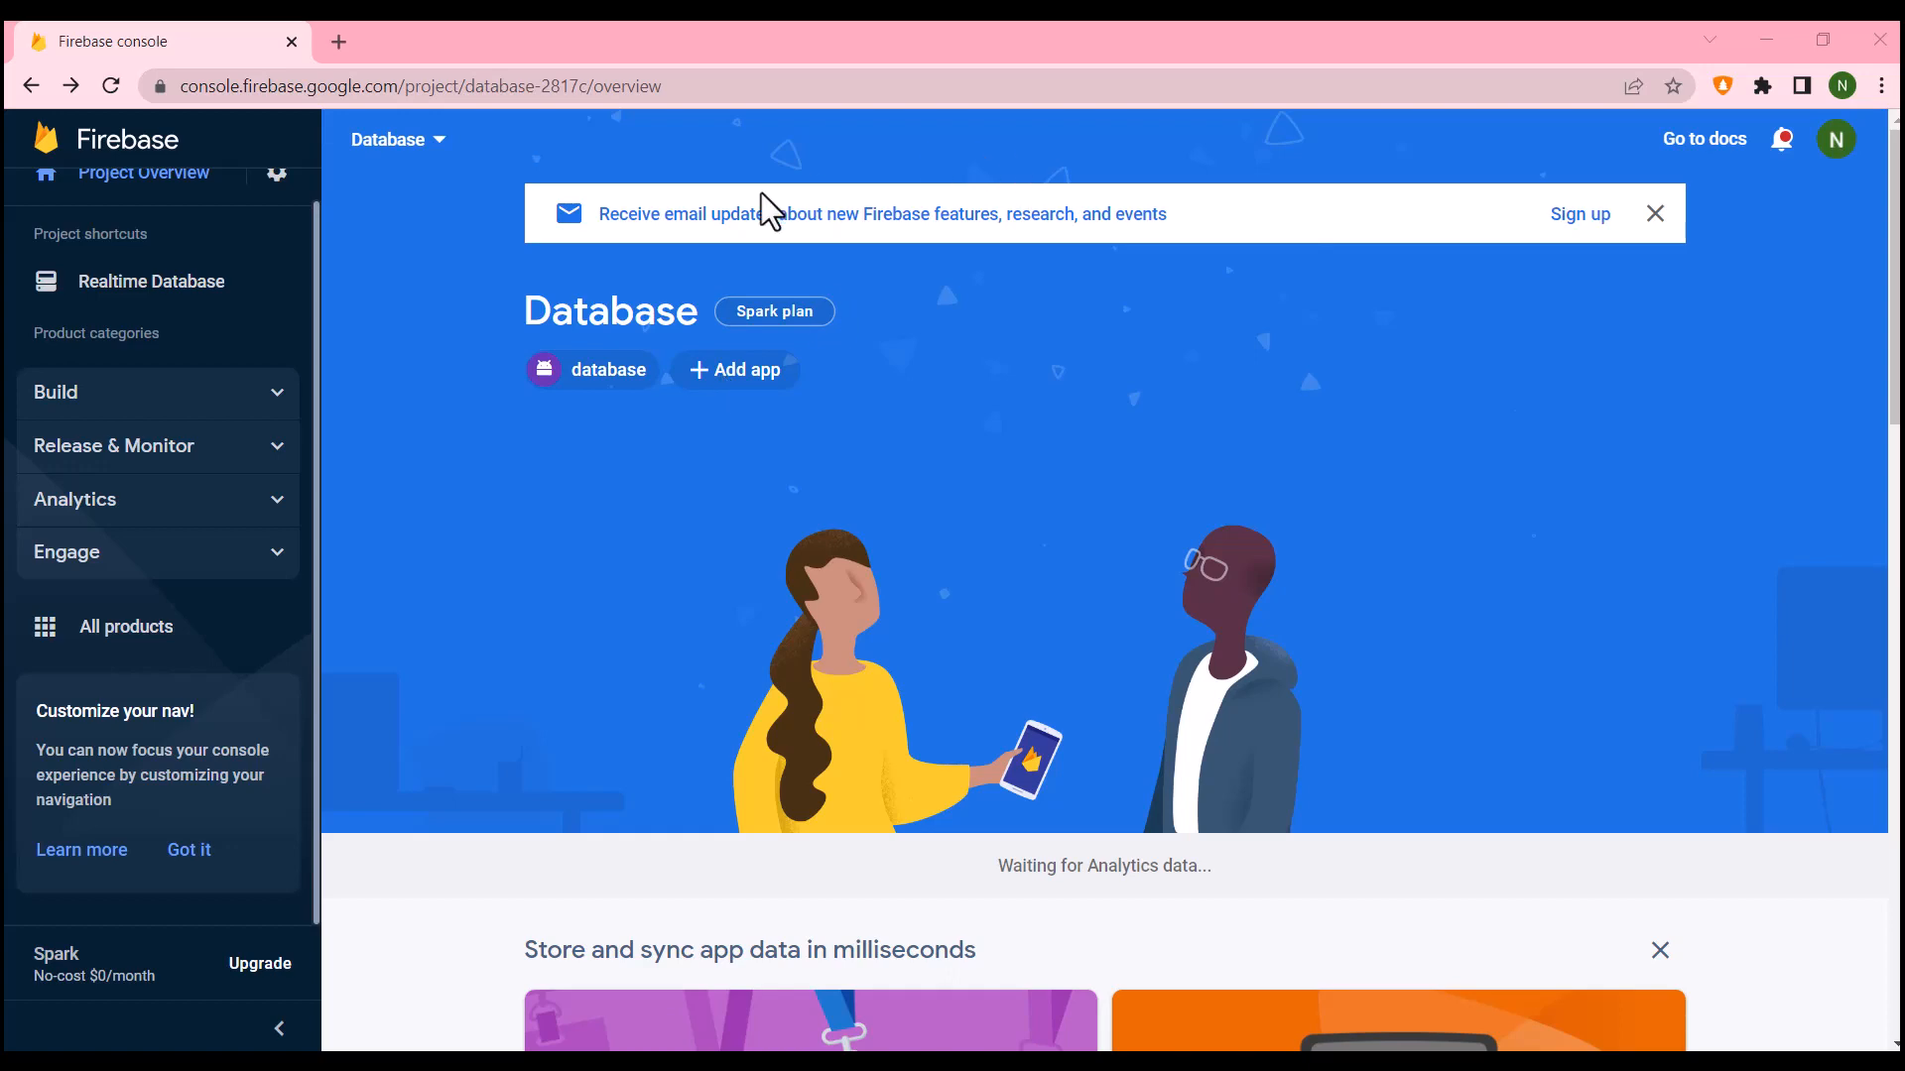
scroll(765, 204, down, 4)
scroll(1008, 650, up, 4)
scroll(1002, 621, down, 15)
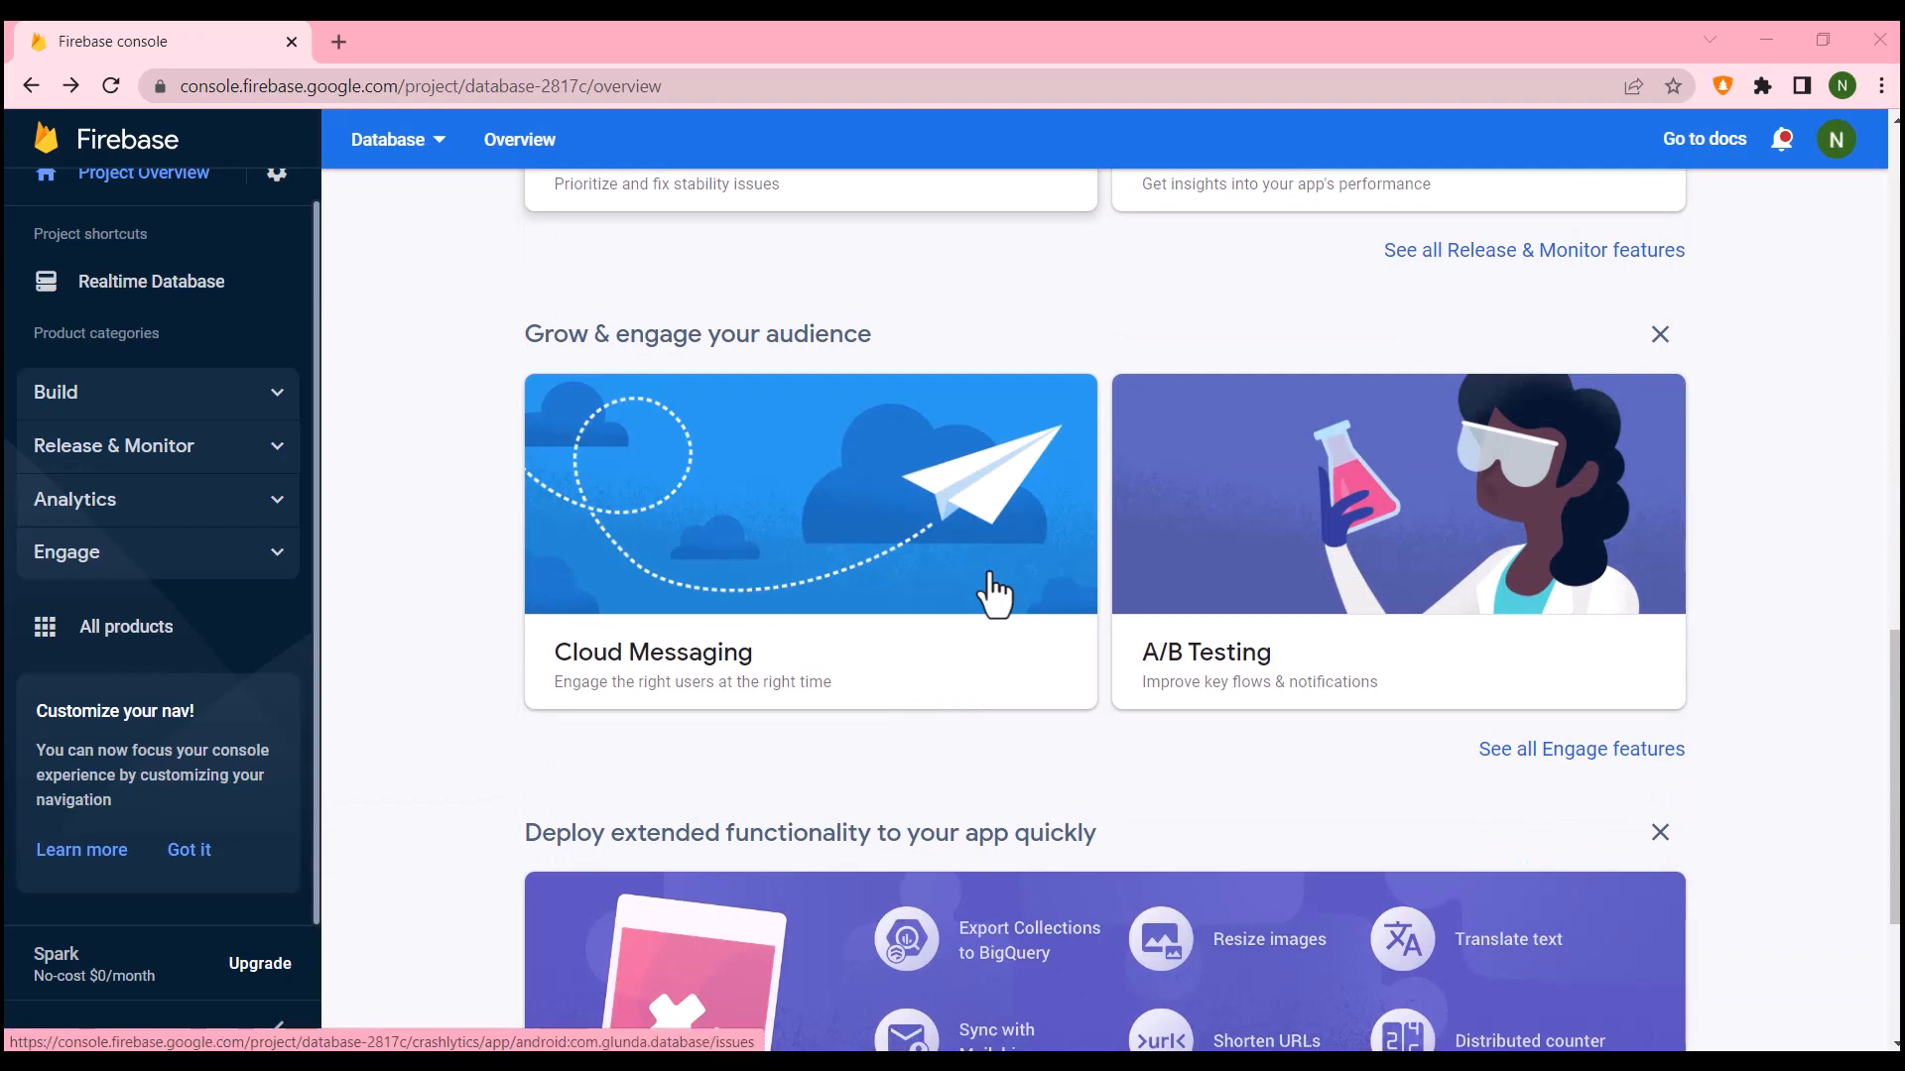
scroll(993, 594, up, 15)
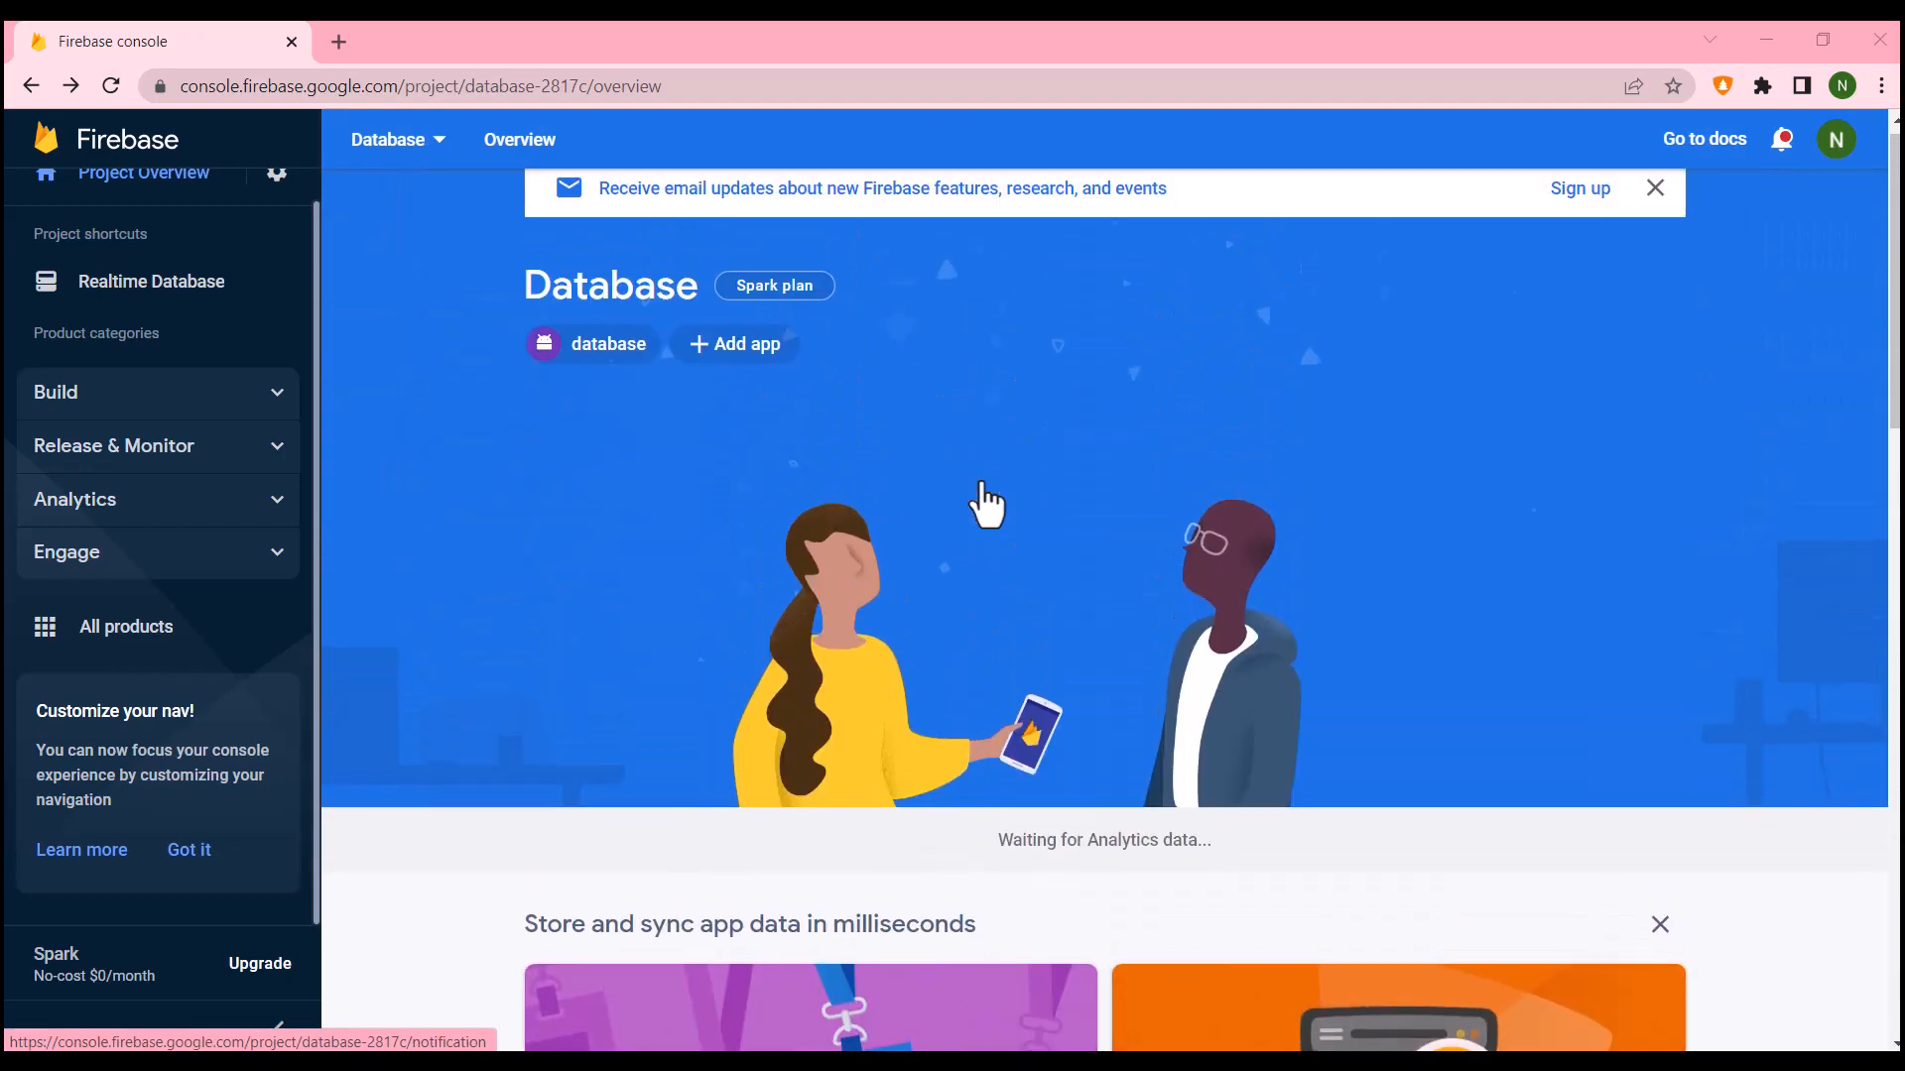
scroll(987, 504, down, 7)
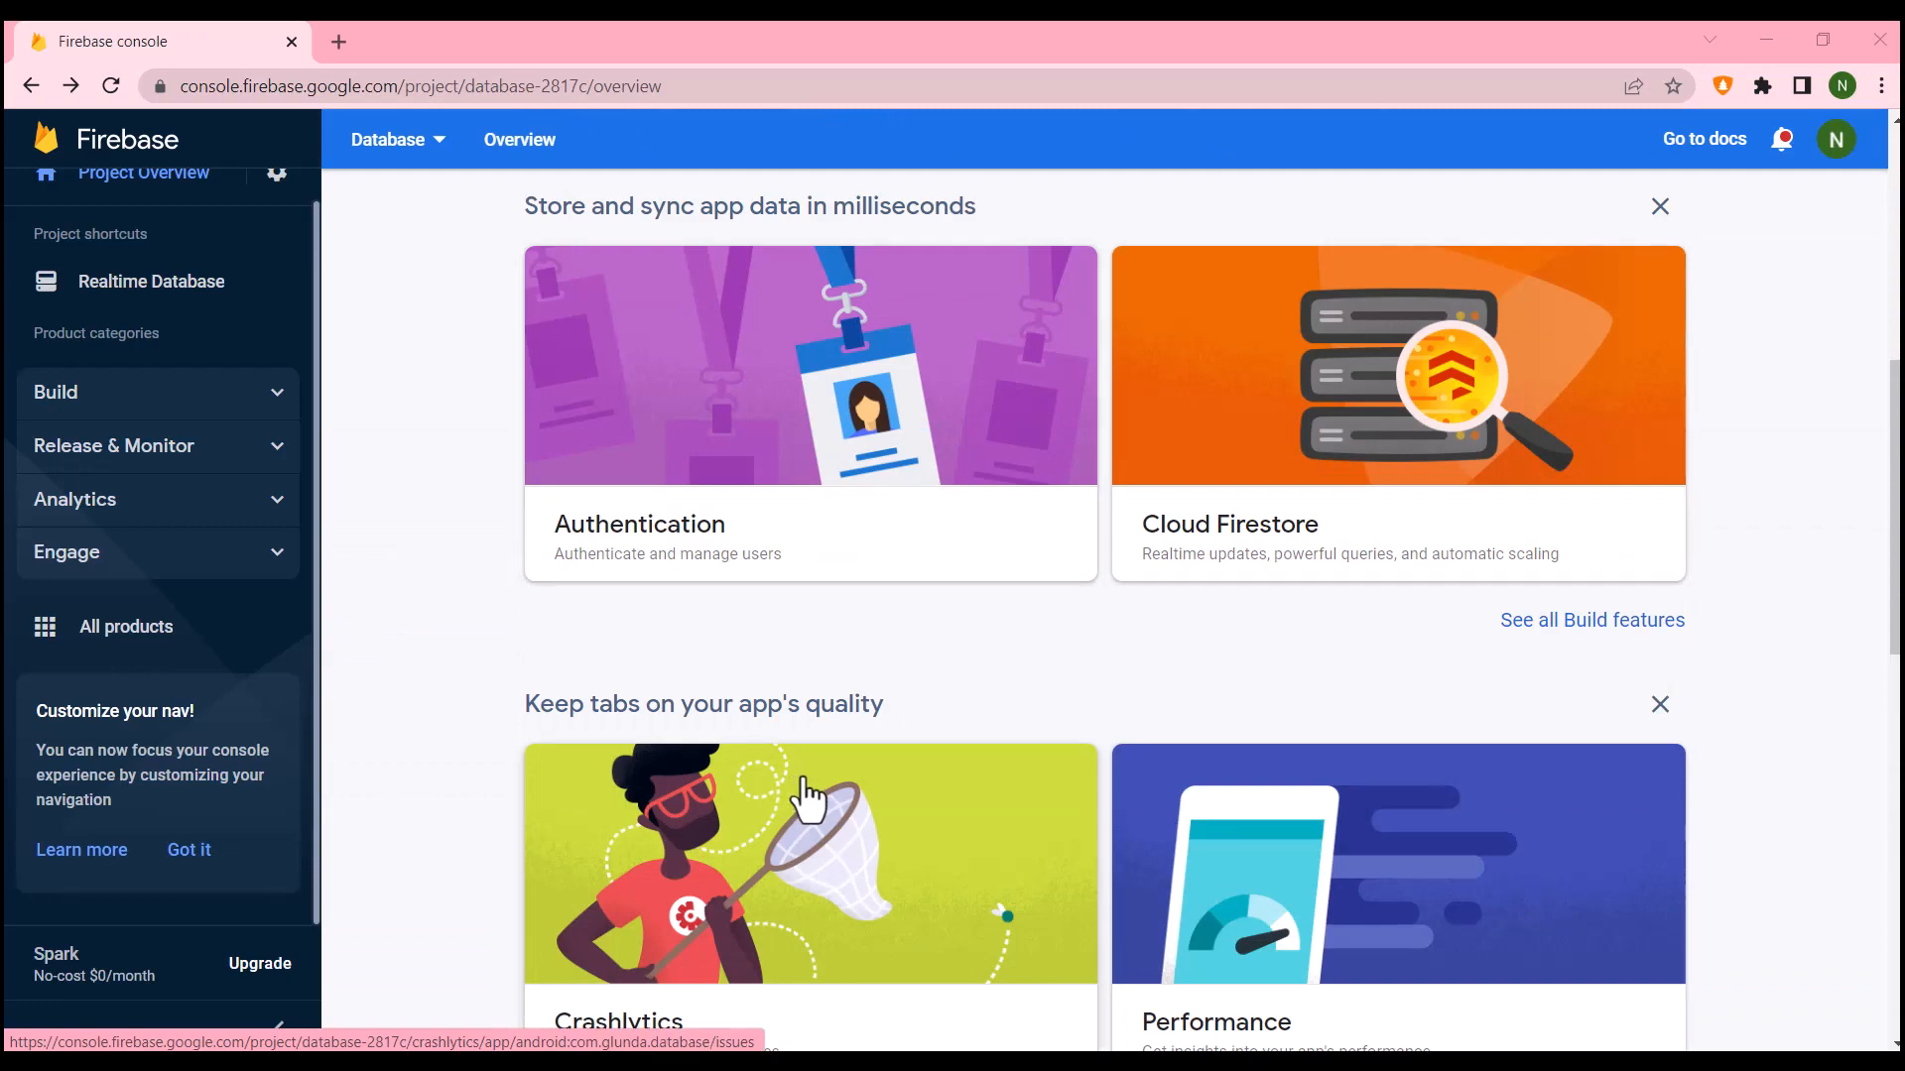
scroll(809, 799, down, 12)
scroll(833, 753, up, 18)
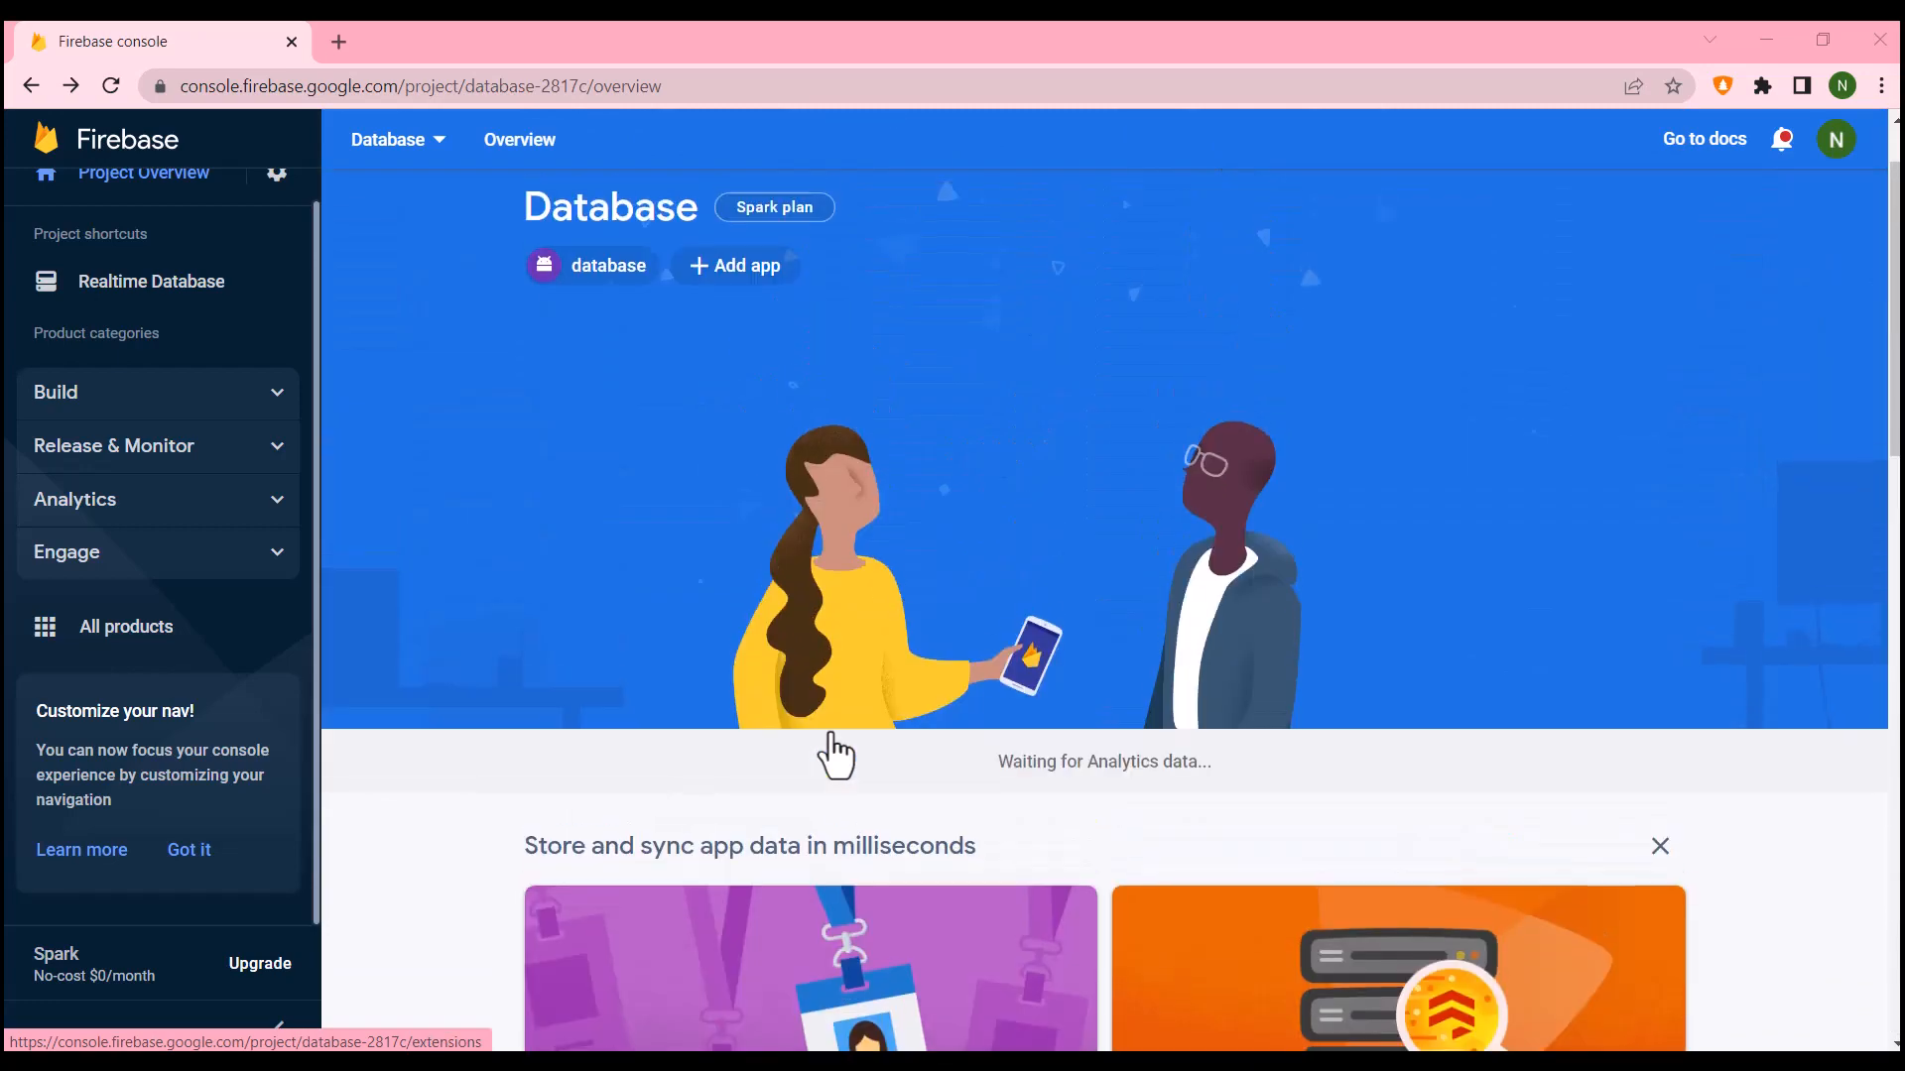
scroll(833, 753, up, 1)
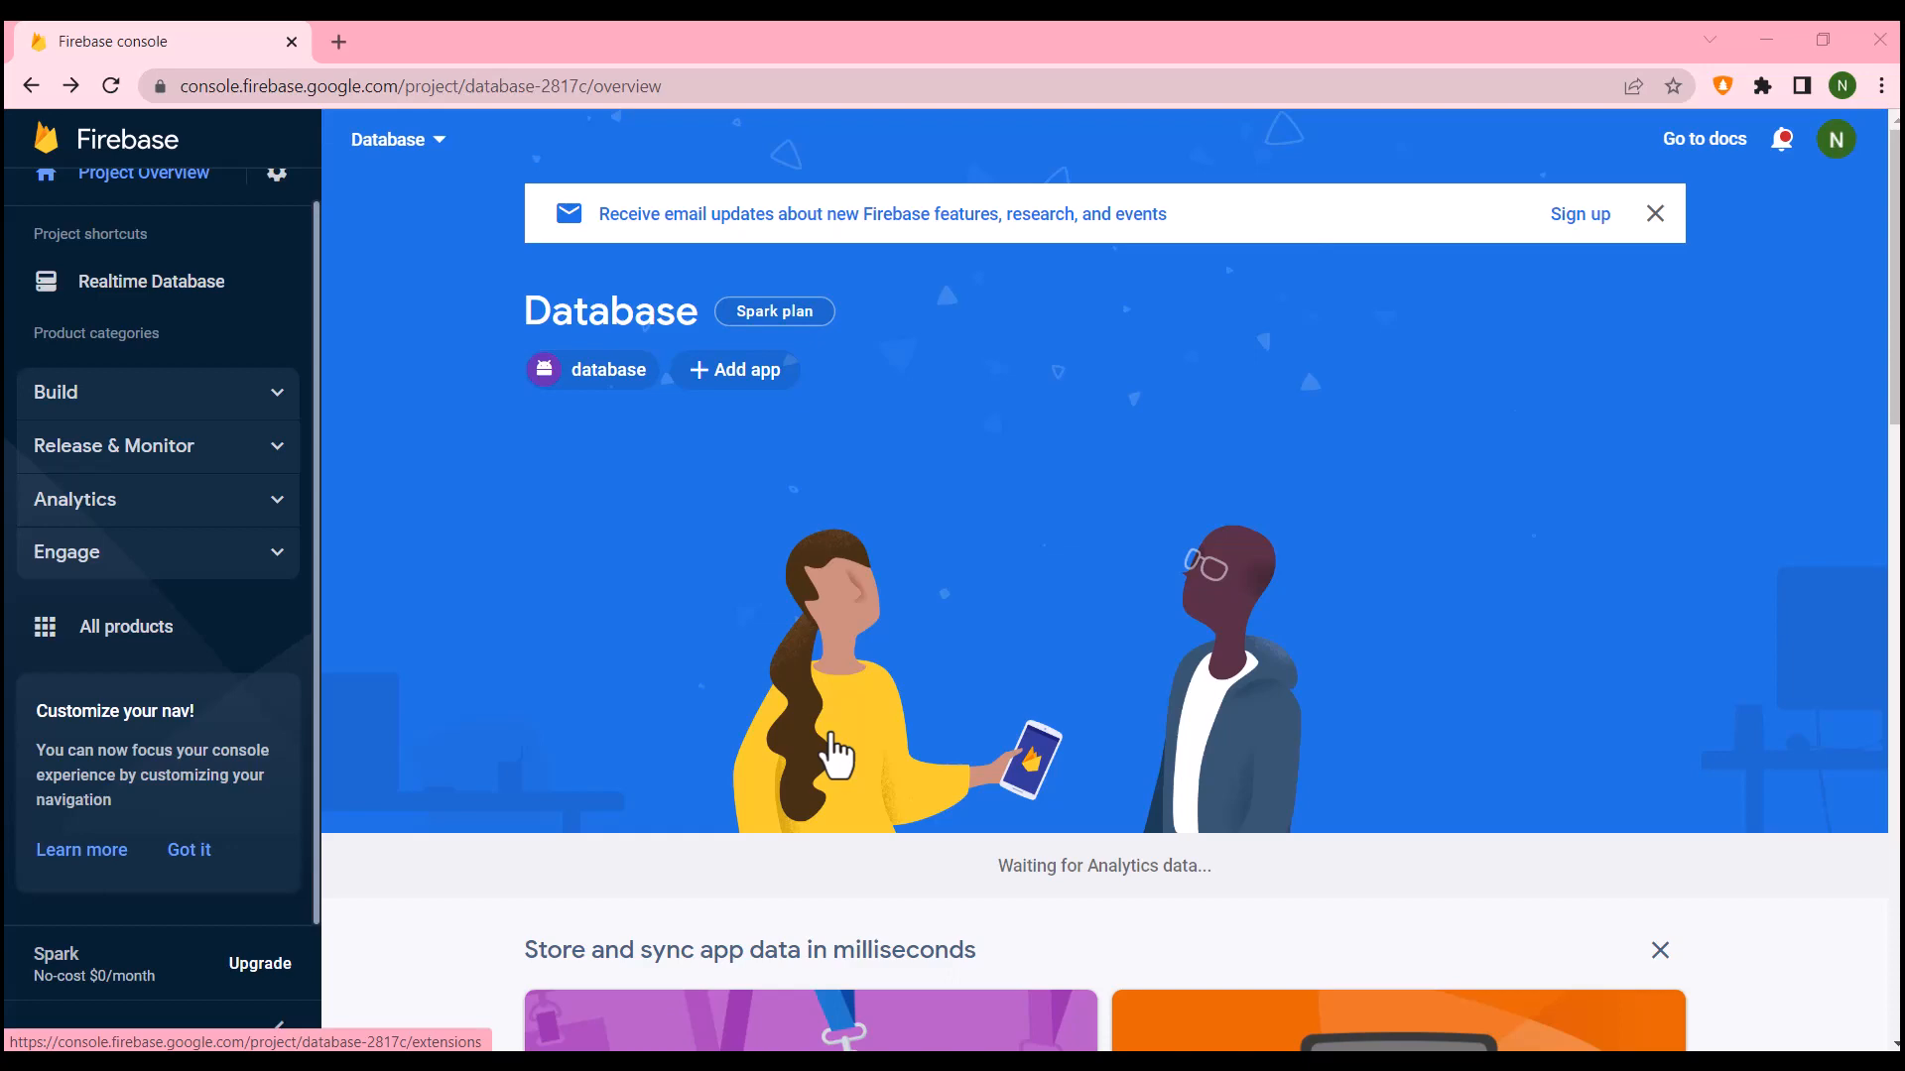
scroll(1150, 566, down, 5)
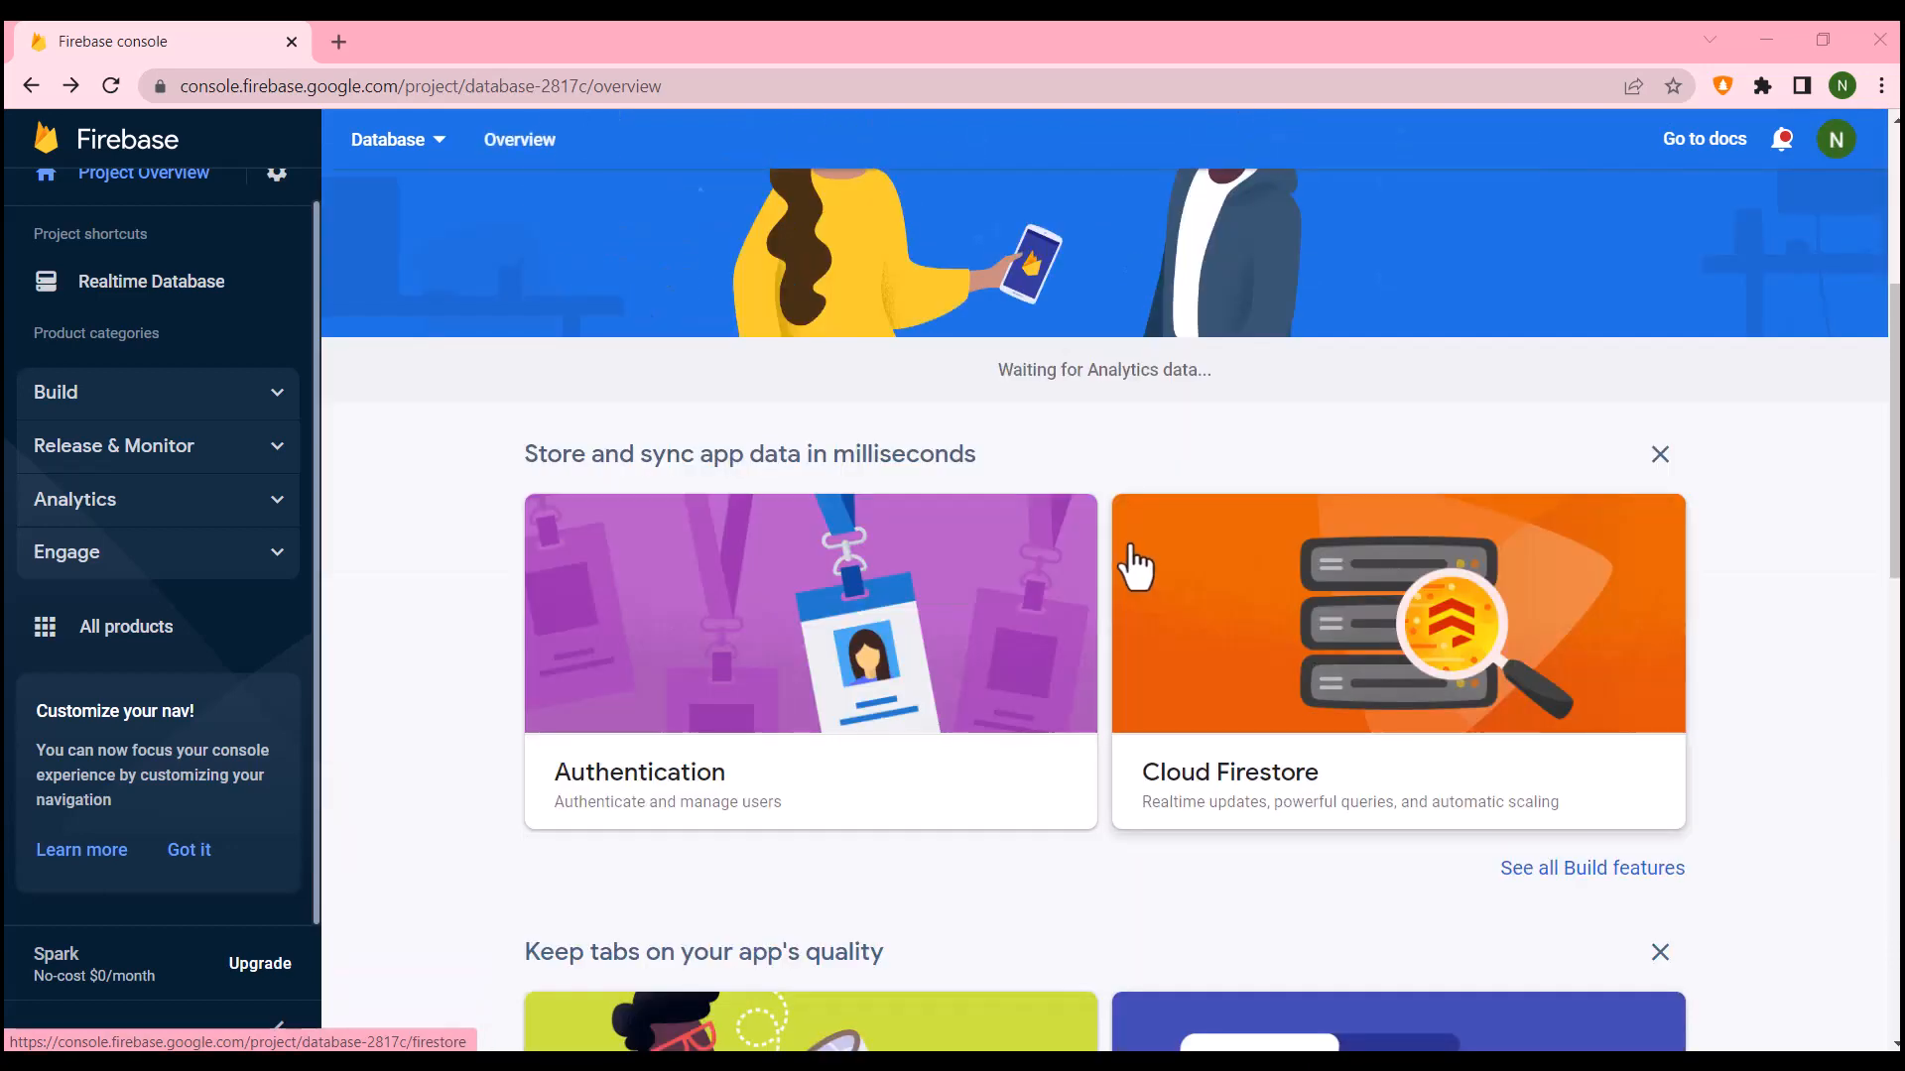
scroll(1134, 549, up, 5)
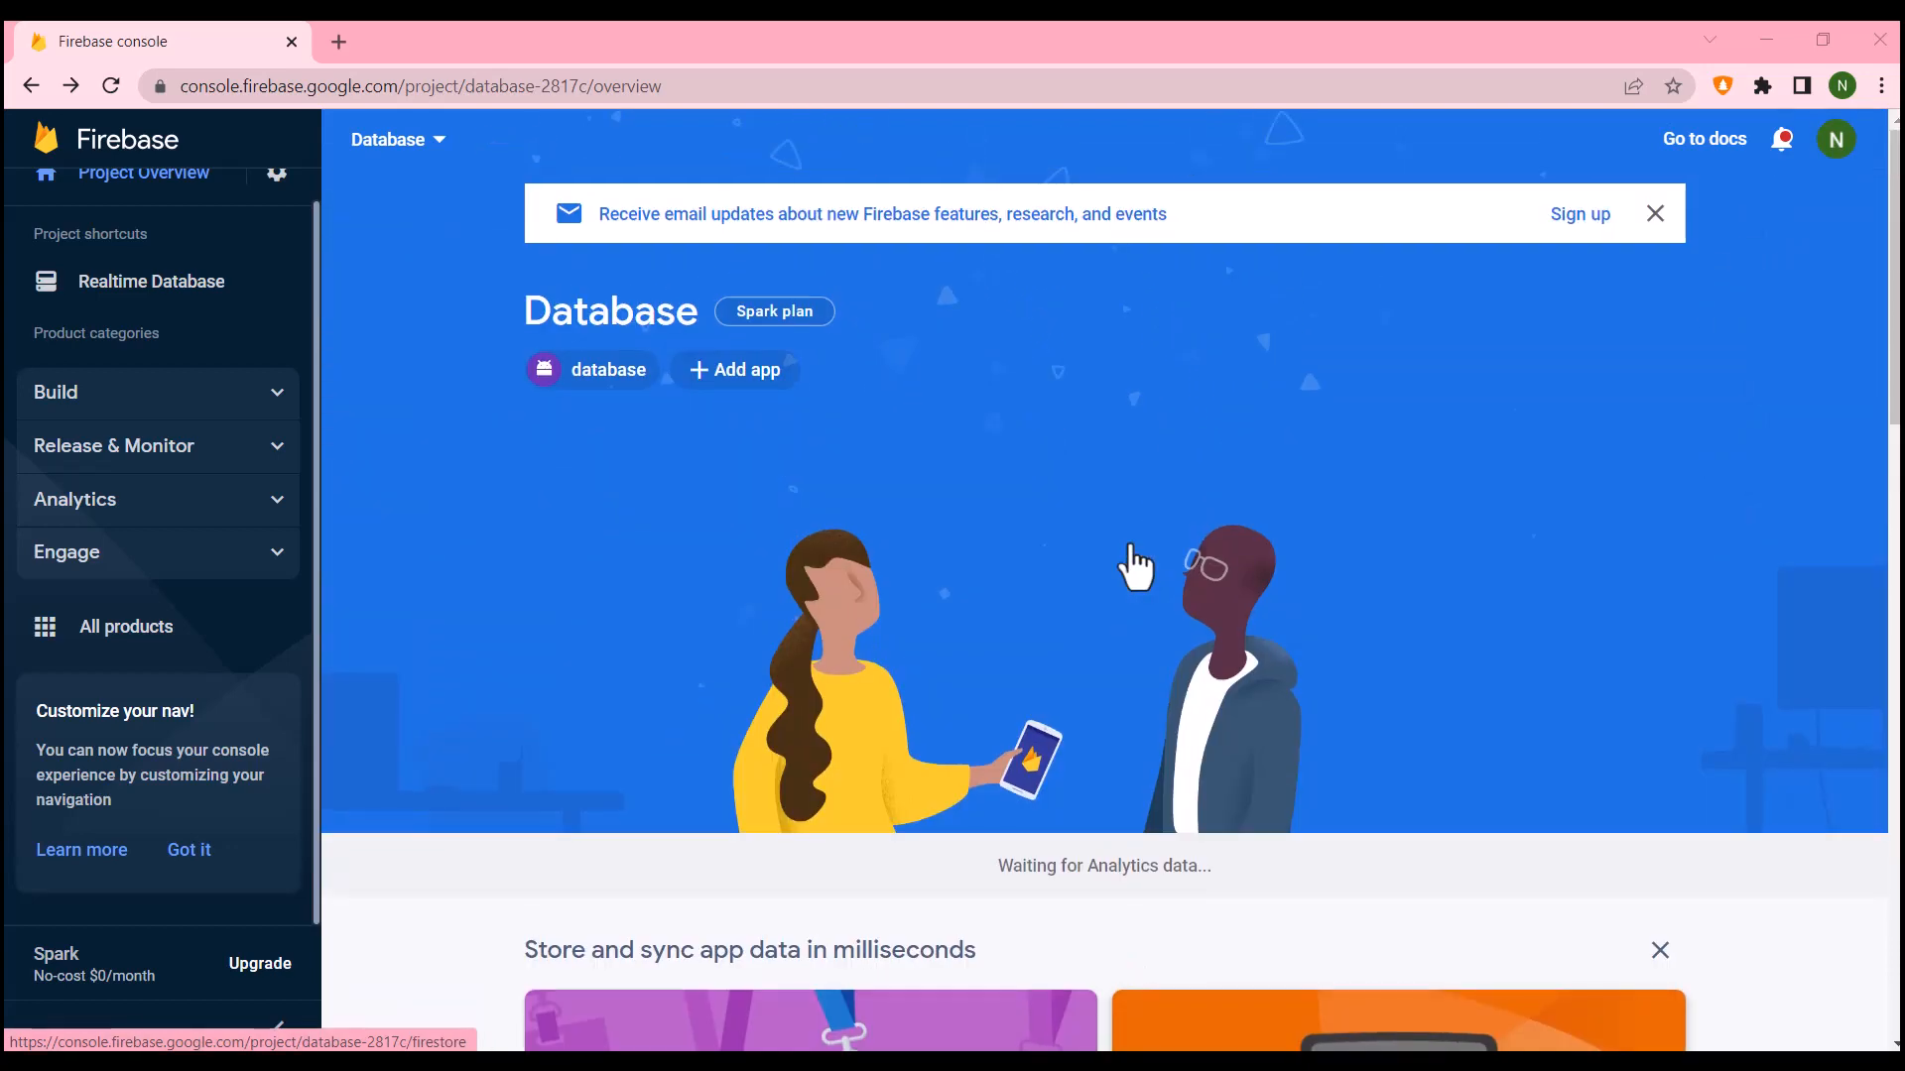